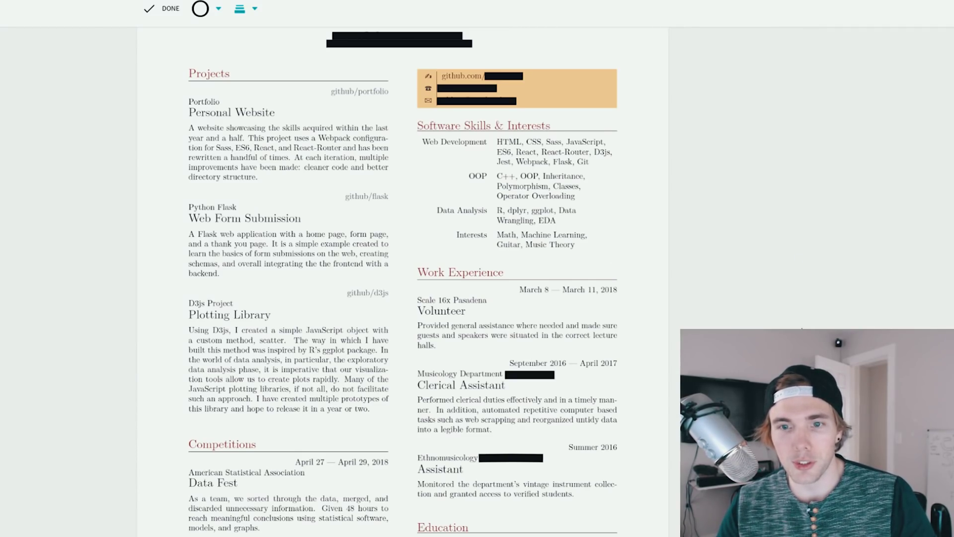
# Set the pen stroke width to Normal and the pen colour to green
pyautogui.scroll(-1, 795, 269)
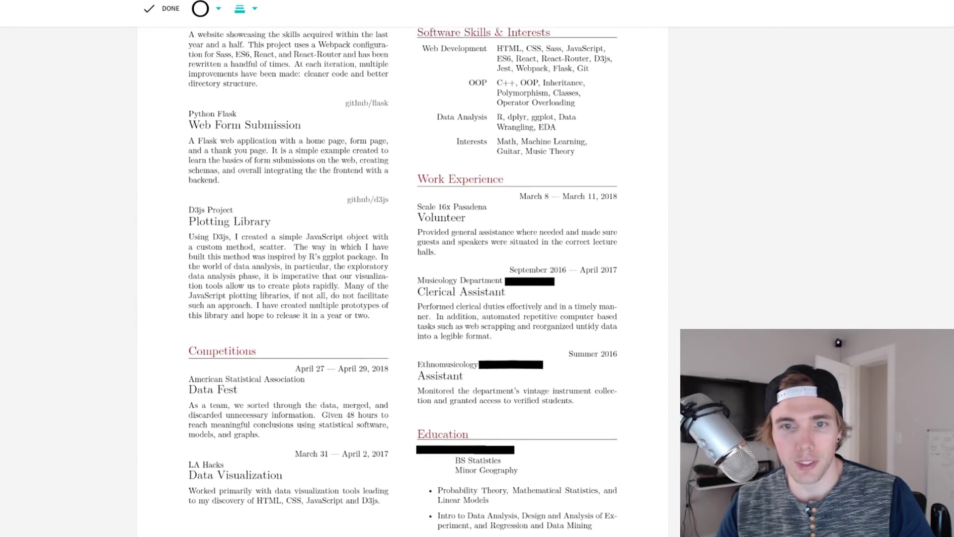
pyautogui.scroll(3, 772, 316)
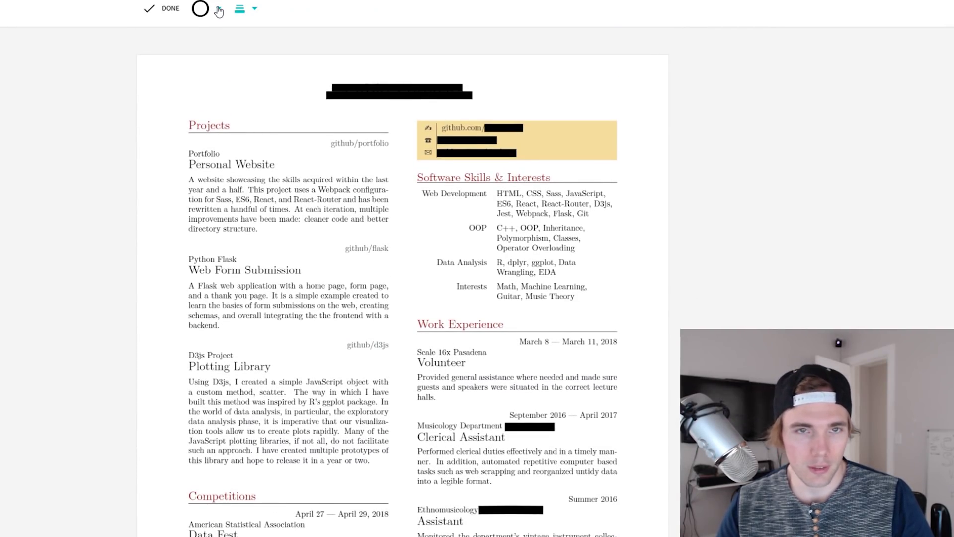
pyautogui.click(254, 9)
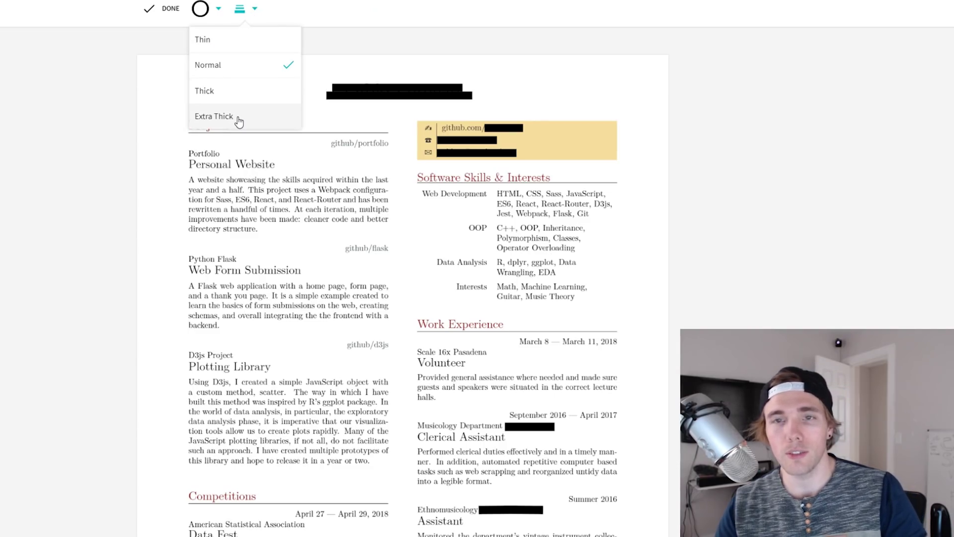
pyautogui.click(239, 119)
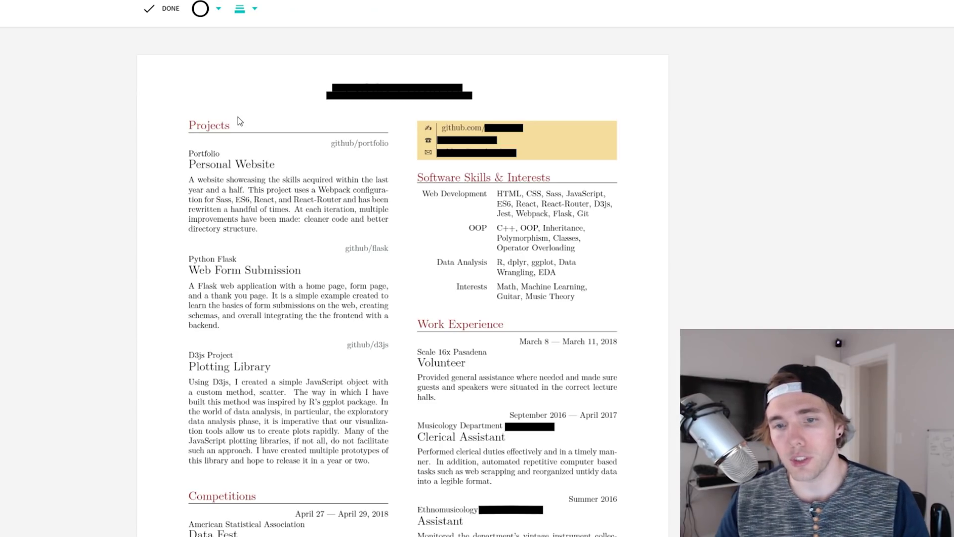
pyautogui.scroll(-3, 460, 298)
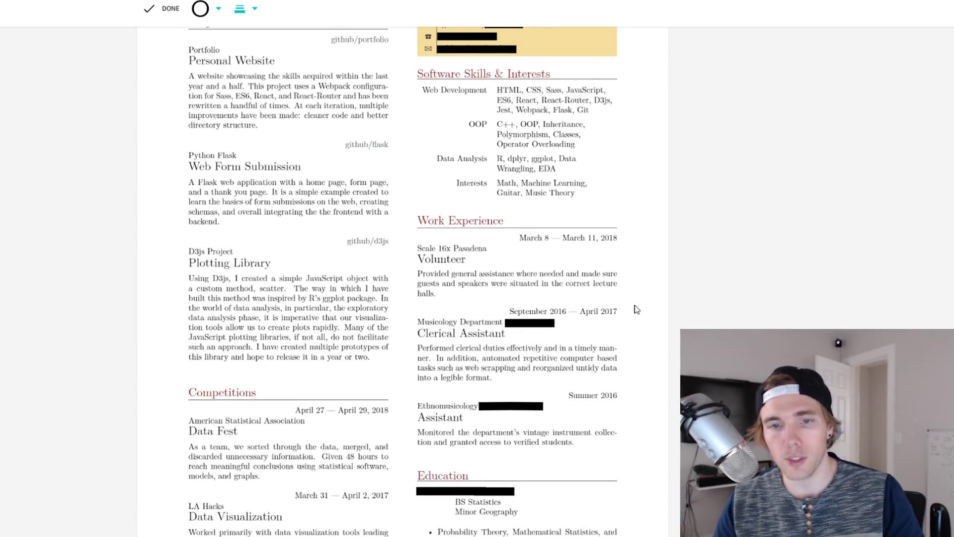
pyautogui.scroll(3, 438, 384)
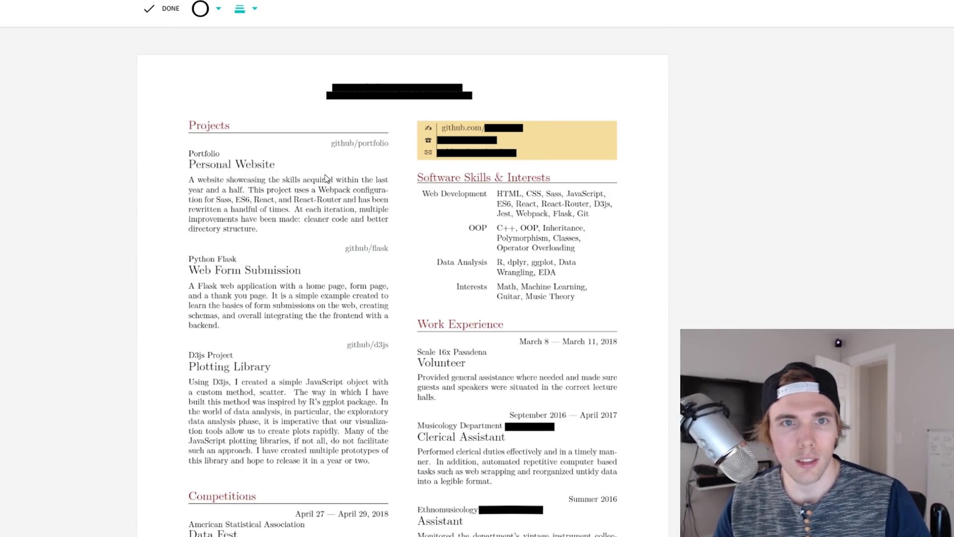
pyautogui.click(240, 15)
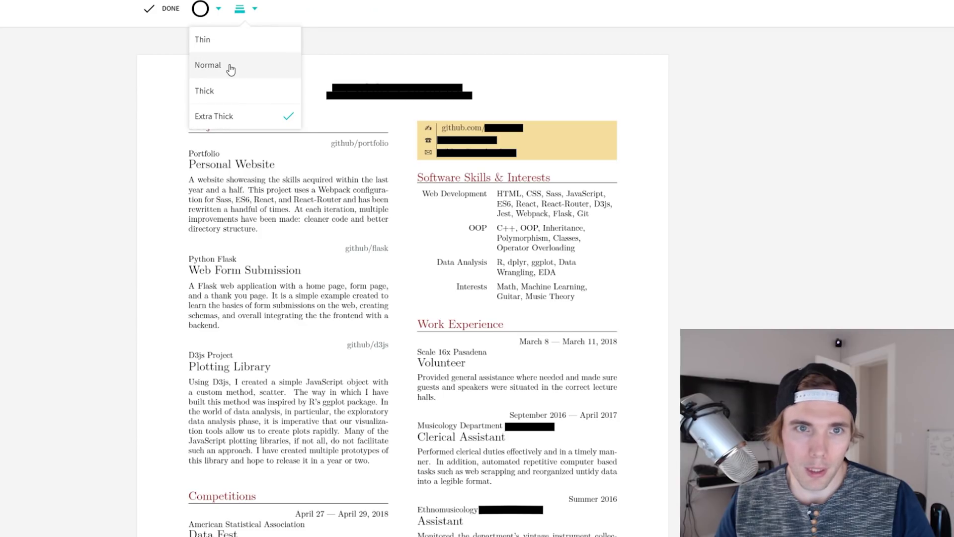
pyautogui.click(226, 66)
pyautogui.click(218, 9)
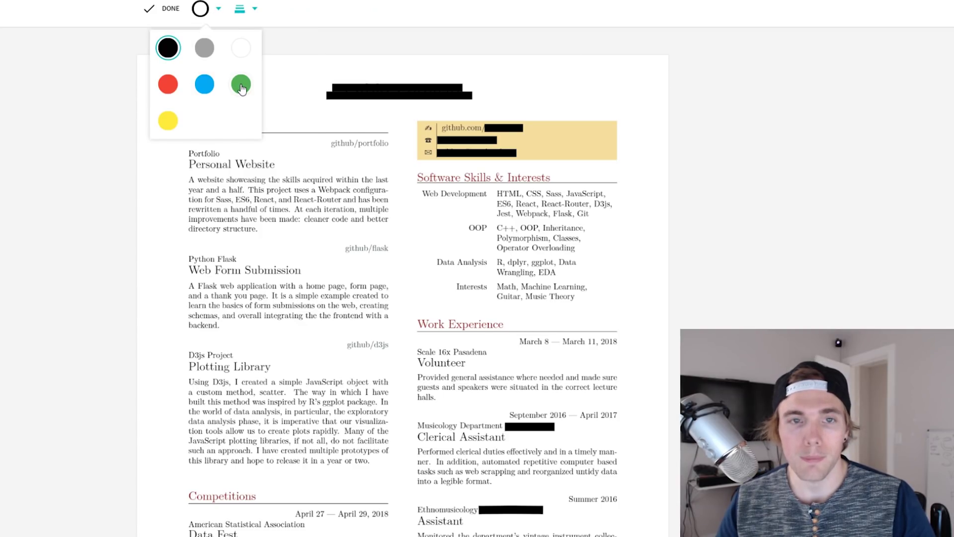
pyautogui.click(241, 85)
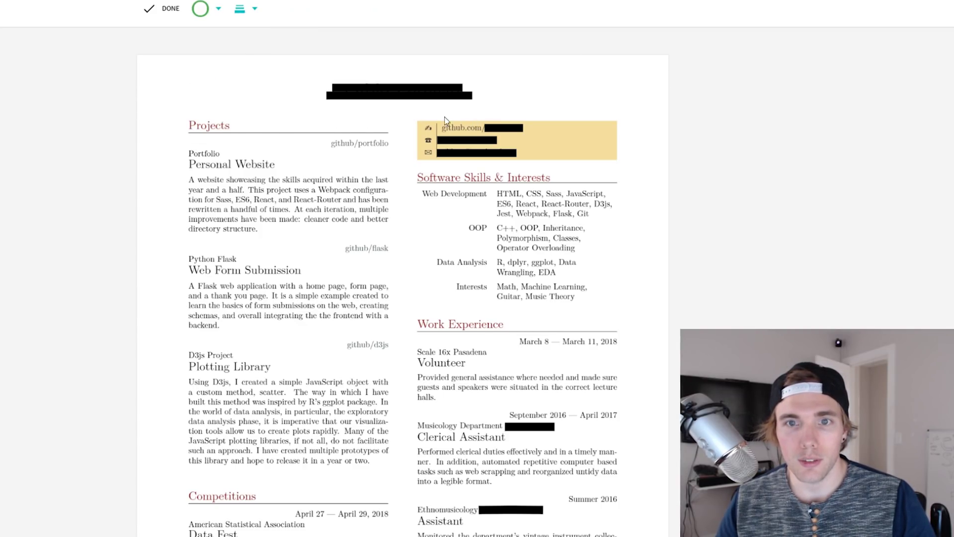
# Draw a green bracket below the name header and underline the yellow contact box in green
pyautogui.moveTo(278, 97); pyautogui.dragTo(316, 110)
pyautogui.moveTo(378, 117)
pyautogui.mouseDown()
pyautogui.moveTo(525, 115)
pyautogui.moveTo(539, 91)
pyautogui.mouseUp()
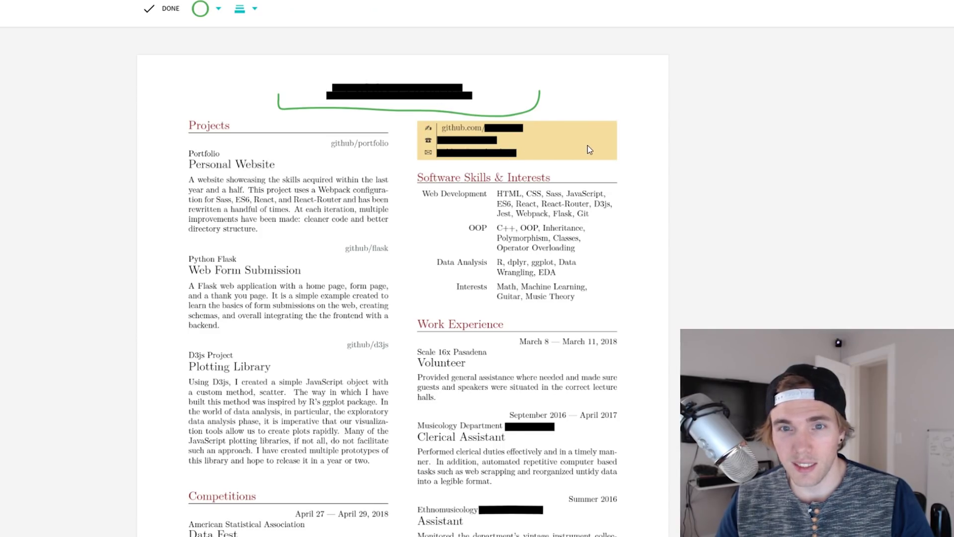
pyautogui.scroll(-1, 443, 424)
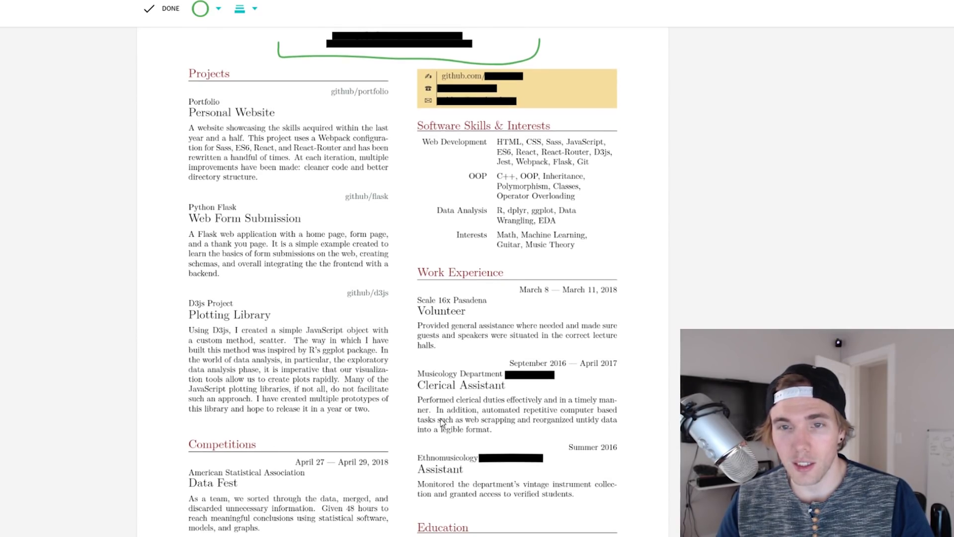
pyautogui.scroll(1, 444, 423)
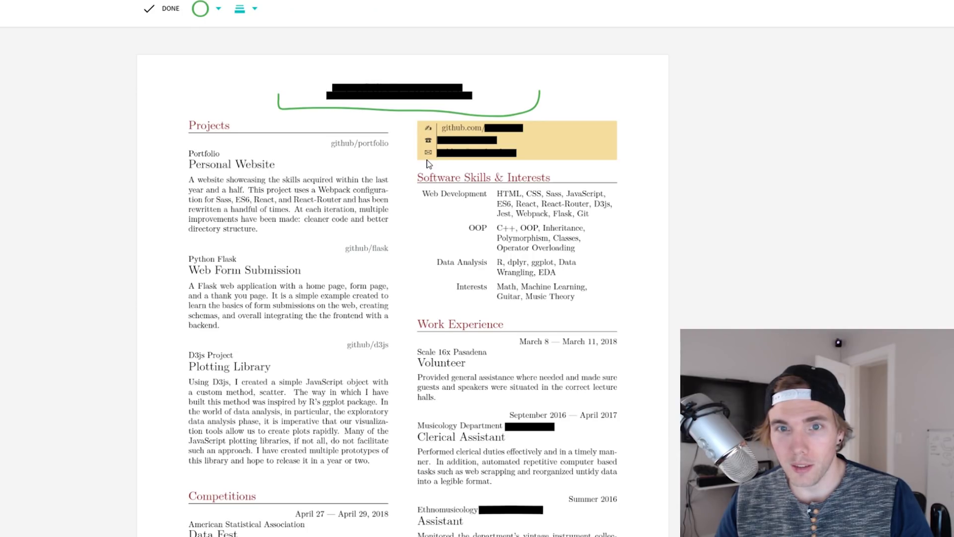
pyautogui.moveTo(428, 158); pyautogui.dragTo(618, 162)
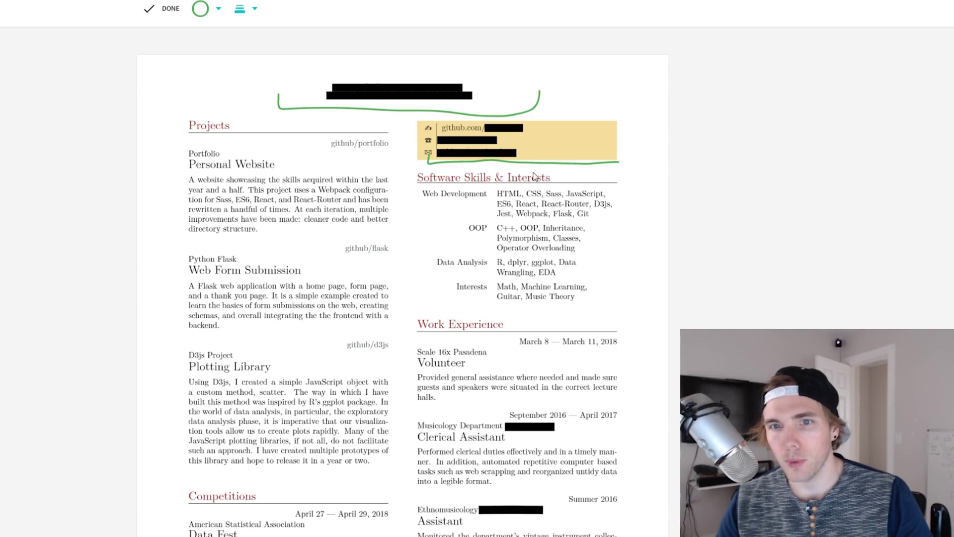
# Switch the pen to red and scribble over the Interests heading and row
pyautogui.click(201, 9)
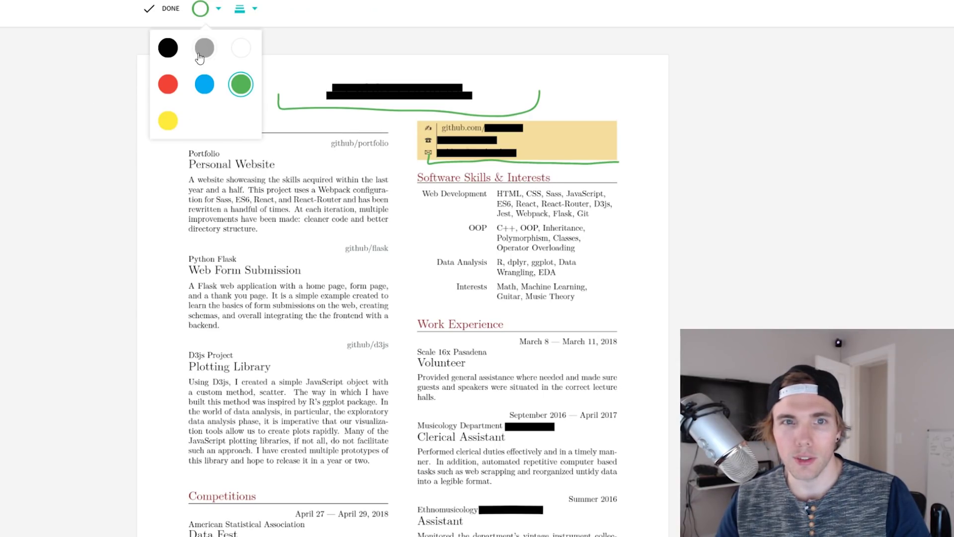
pyautogui.click(167, 84)
pyautogui.moveTo(575, 296)
pyautogui.mouseDown()
pyautogui.moveTo(529, 296)
pyautogui.moveTo(591, 288)
pyautogui.moveTo(502, 288)
pyautogui.moveTo(557, 299)
pyautogui.moveTo(517, 302)
pyautogui.moveTo(576, 297)
pyautogui.mouseUp()
pyautogui.moveTo(489, 288)
pyautogui.mouseDown()
pyautogui.moveTo(456, 287)
pyautogui.moveTo(486, 288)
pyautogui.mouseUp()
pyautogui.moveTo(550, 178)
pyautogui.mouseDown()
pyautogui.moveTo(510, 182)
pyautogui.moveTo(547, 177)
pyautogui.mouseUp()
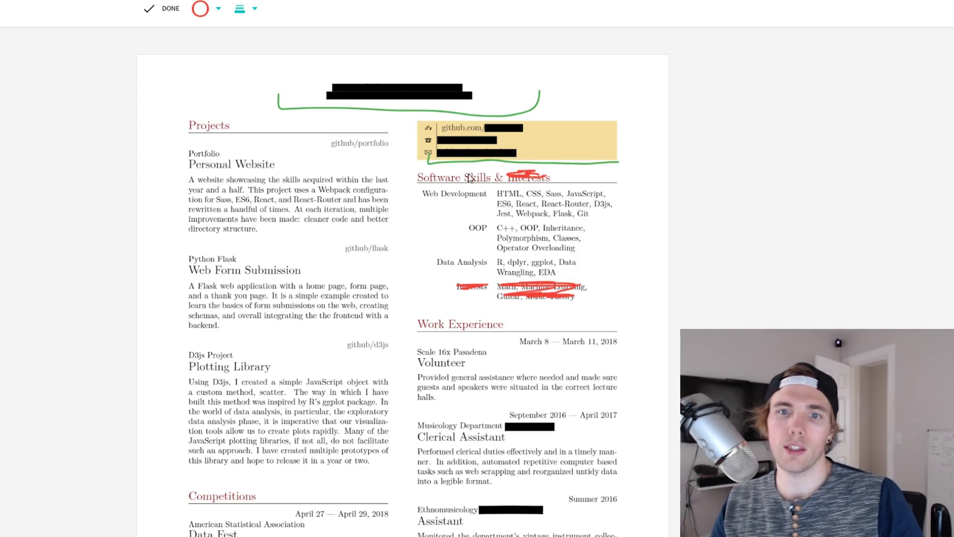
pyautogui.moveTo(529, 178)
pyautogui.mouseDown()
pyautogui.moveTo(507, 187)
pyautogui.moveTo(564, 186)
pyautogui.mouseUp()
# With a black Normal-width pen, draw lines under Web Development, OOP and Data Analysis
pyautogui.click(212, 15)
pyautogui.click(170, 47)
pyautogui.click(247, 10)
pyautogui.click(230, 78)
pyautogui.moveTo(490, 197); pyautogui.dragTo(417, 200)
pyautogui.moveTo(488, 228); pyautogui.dragTo(459, 230)
pyautogui.moveTo(487, 267); pyautogui.dragTo(428, 268)
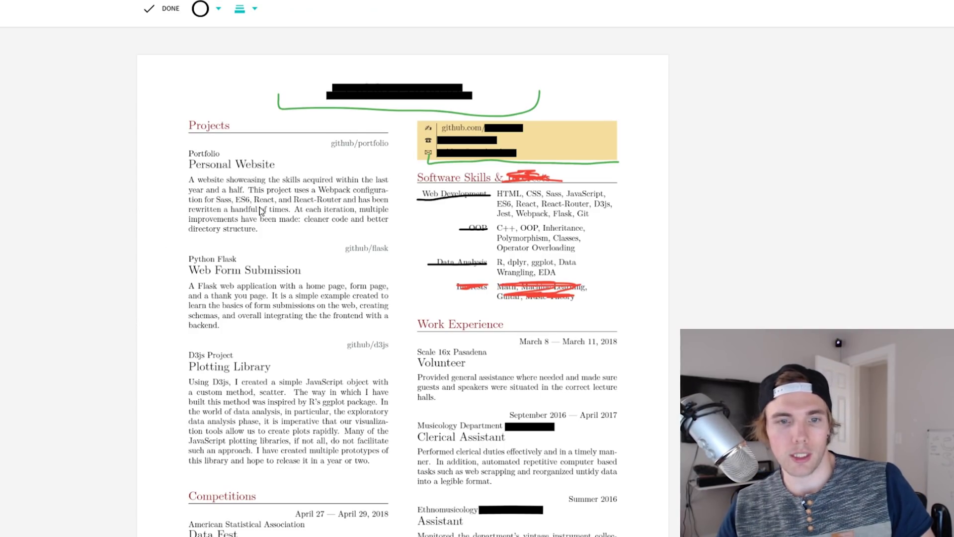
# Switch the pen to blue and bracket the Clerical Assistant and Assistant job descriptions
pyautogui.scroll(-3, 327, 261)
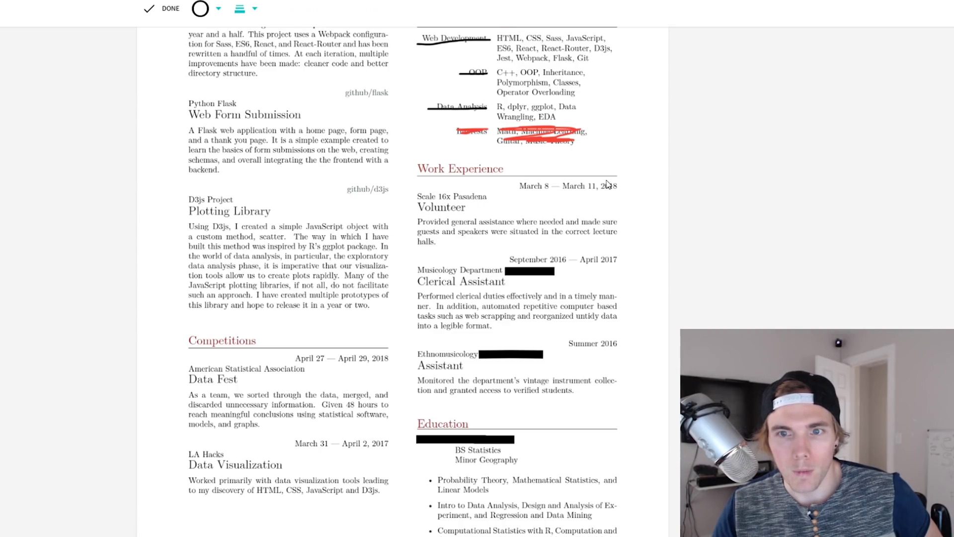
pyautogui.click(218, 9)
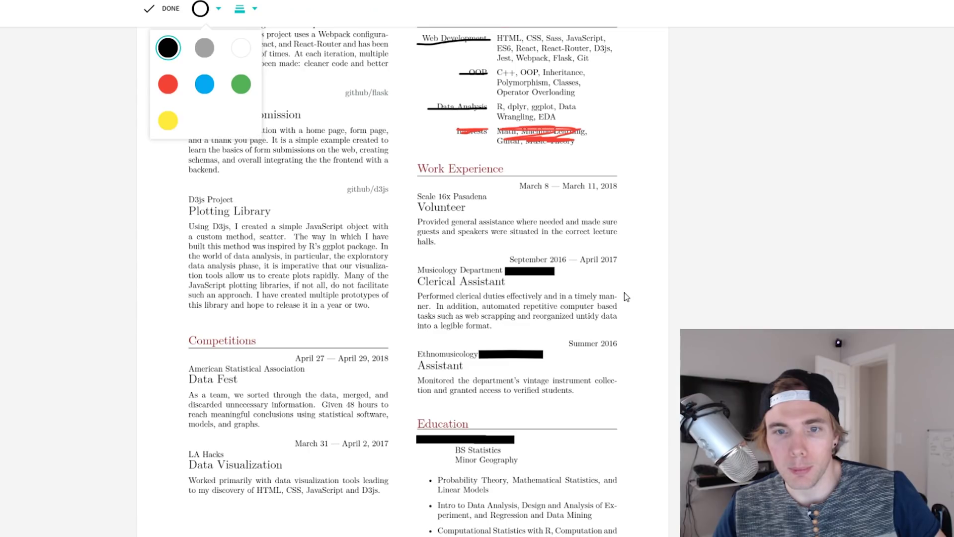
pyautogui.click(205, 84)
pyautogui.moveTo(624, 296)
pyautogui.mouseDown()
pyautogui.moveTo(639, 330)
pyautogui.moveTo(617, 330)
pyautogui.mouseUp()
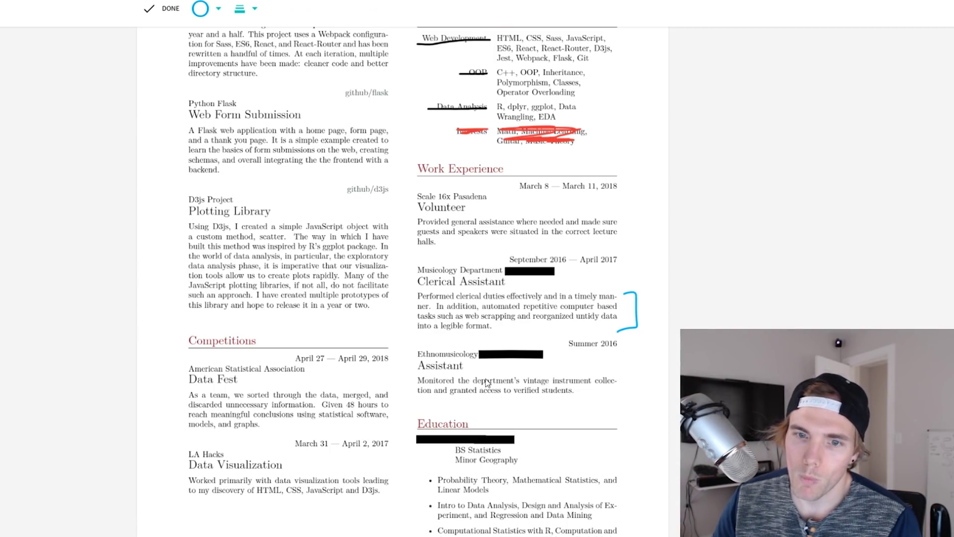
pyautogui.moveTo(624, 395); pyautogui.dragTo(616, 393)
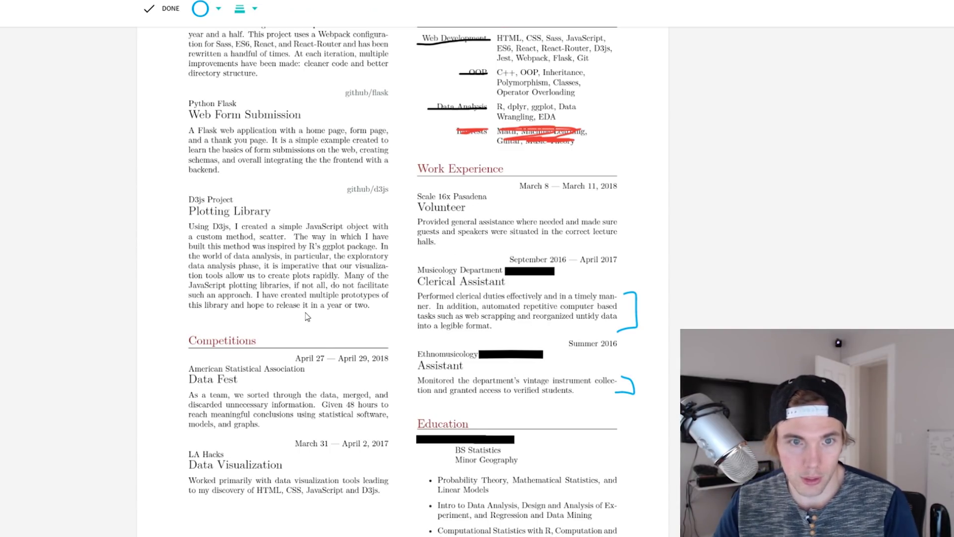
# Switch the pen to red and dot the three first-person 'I' words in Plotting Library
pyautogui.click(197, 7)
pyautogui.click(169, 84)
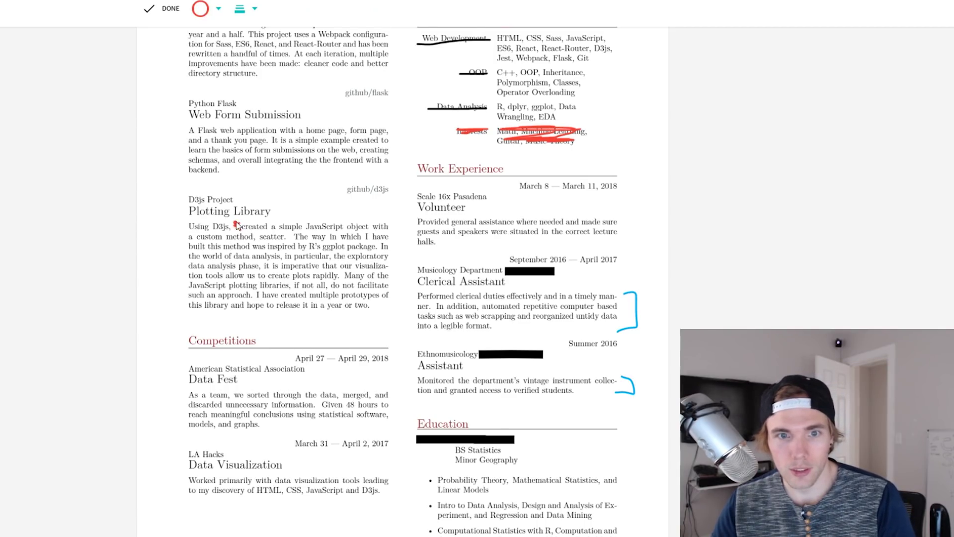
pyautogui.moveTo(236, 224); pyautogui.dragTo(238, 225)
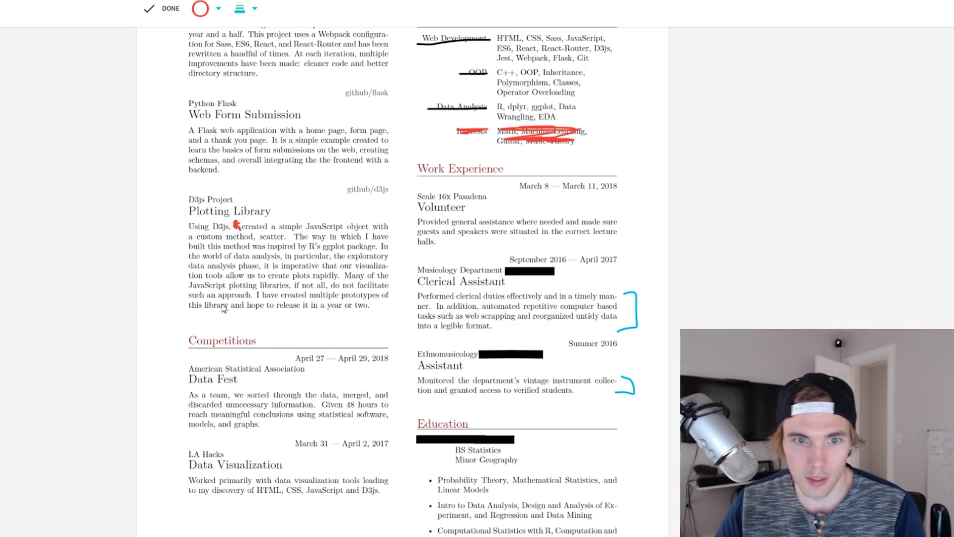
pyautogui.moveTo(257, 292); pyautogui.dragTo(257, 291)
pyautogui.moveTo(365, 232); pyautogui.dragTo(369, 244)
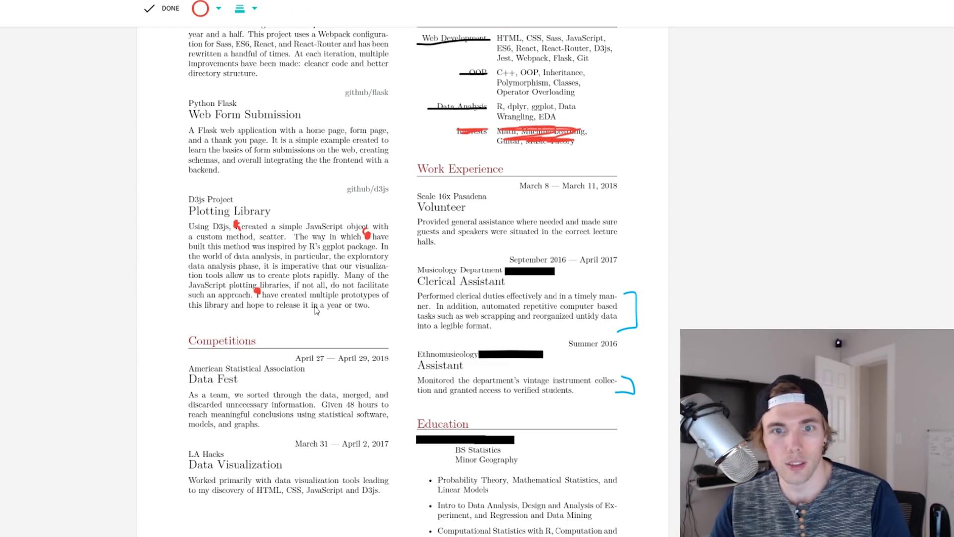
# Switch the pen to blue and line the github/portfolio, github/flask and github/d3js links
pyautogui.scroll(5, 334, 326)
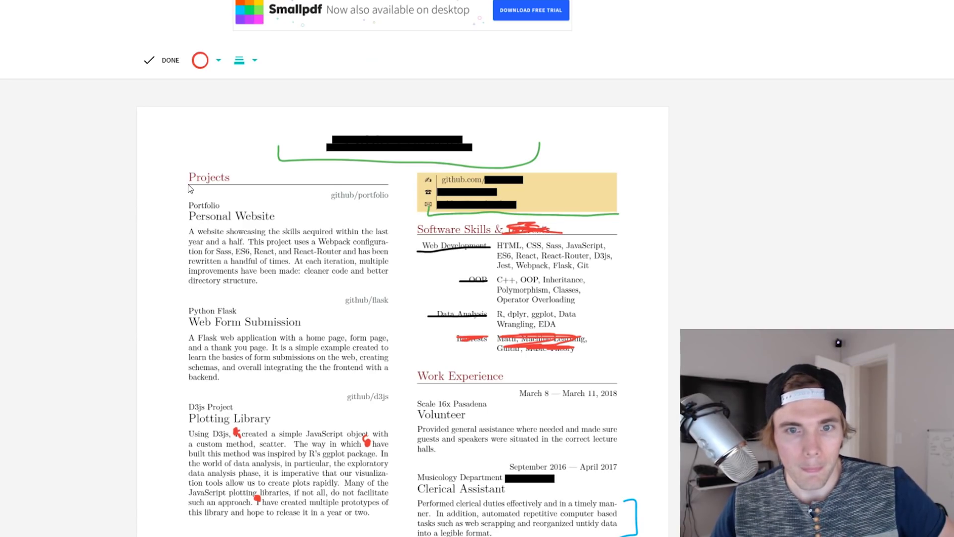
pyautogui.scroll(-1, 361, 338)
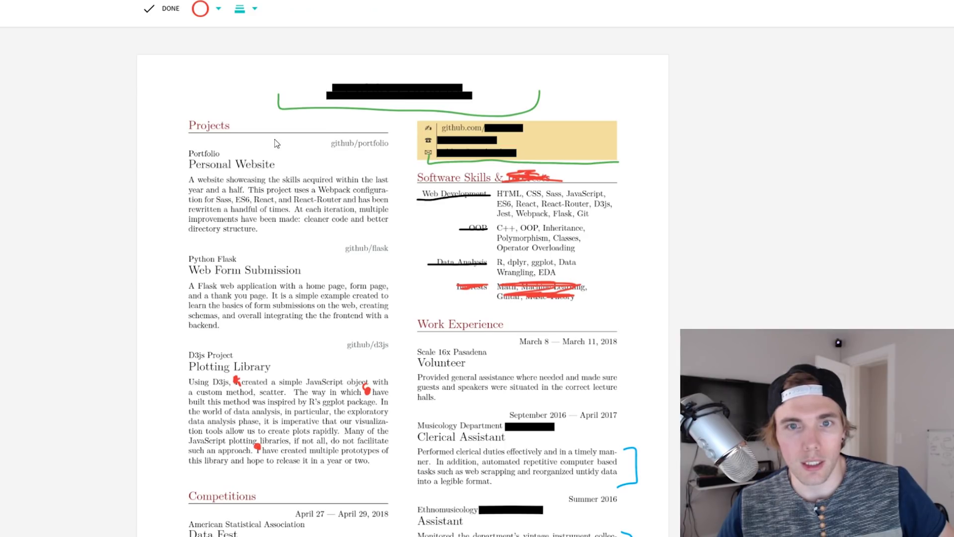
pyautogui.click(218, 9)
pyautogui.click(205, 88)
pyautogui.moveTo(320, 151); pyautogui.dragTo(318, 148)
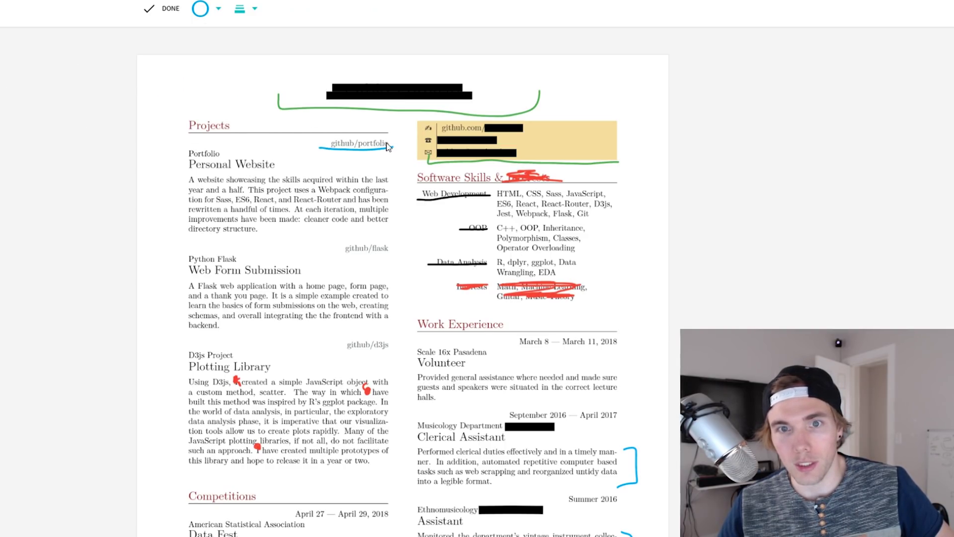
pyautogui.moveTo(342, 249); pyautogui.dragTo(401, 247)
pyautogui.moveTo(346, 346); pyautogui.dragTo(392, 346)
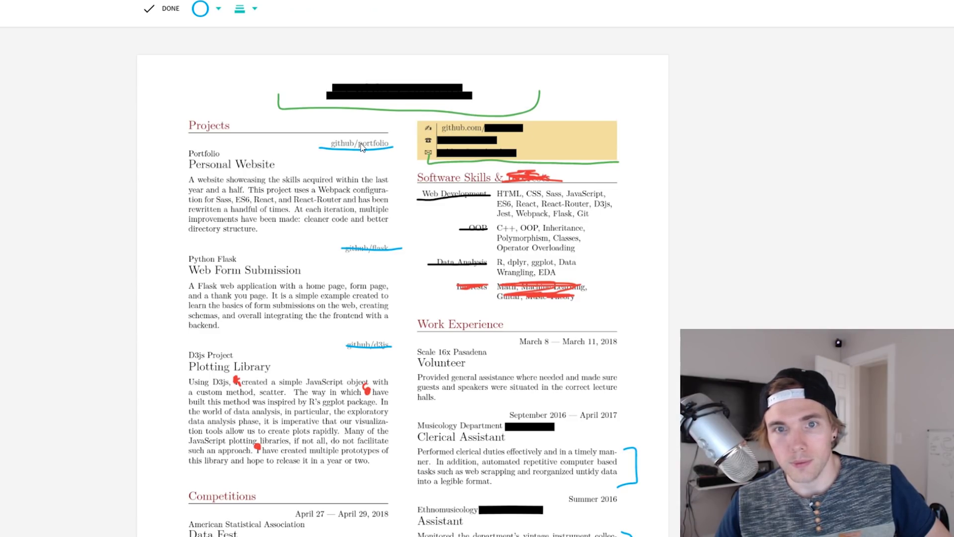
# Draw a blue bracket beside the Education coursework bullets
pyautogui.scroll(-2, 677, 270)
pyautogui.scroll(-2, 406, 127)
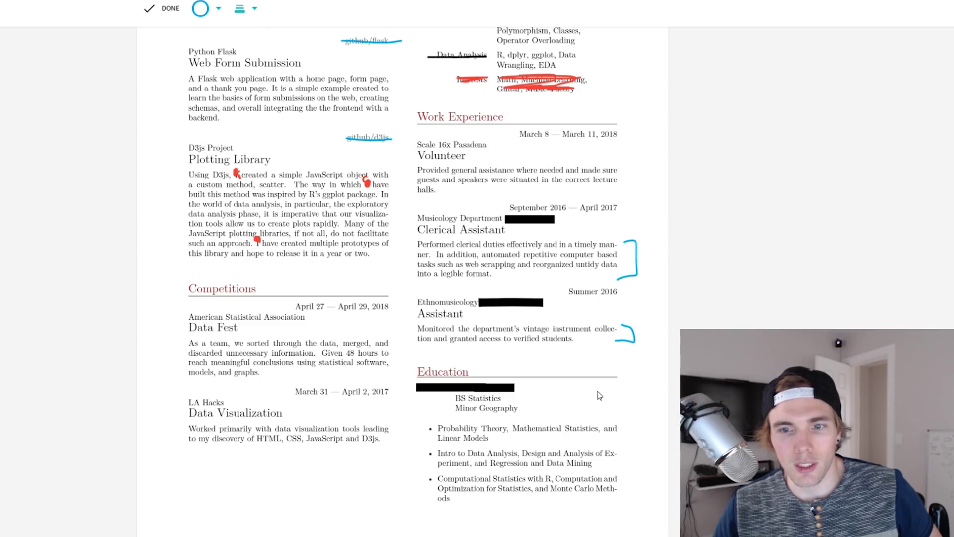
pyautogui.moveTo(622, 414)
pyautogui.mouseDown()
pyautogui.moveTo(651, 492)
pyautogui.moveTo(620, 507)
pyautogui.mouseUp()
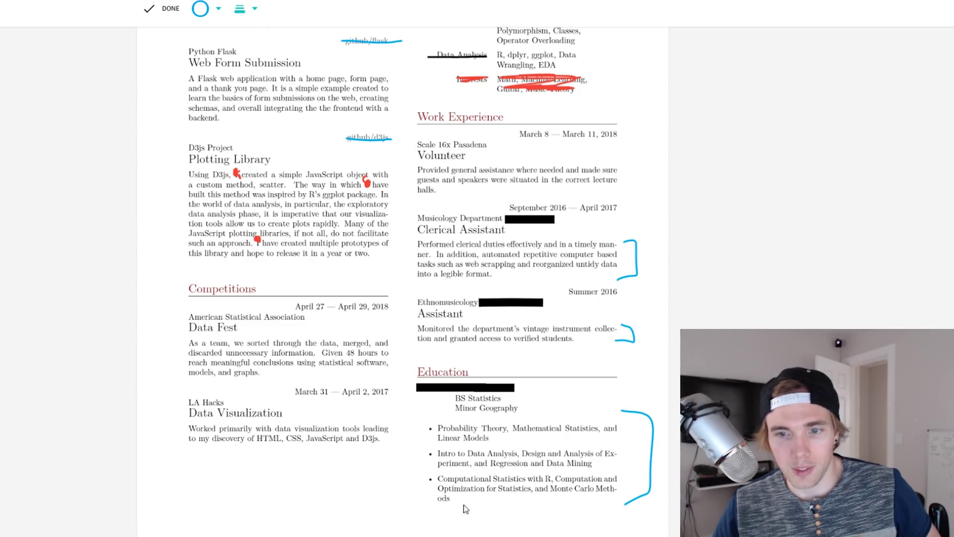
# Switch the pen to red and cross out the Education bullets with a red X
pyautogui.click(218, 8)
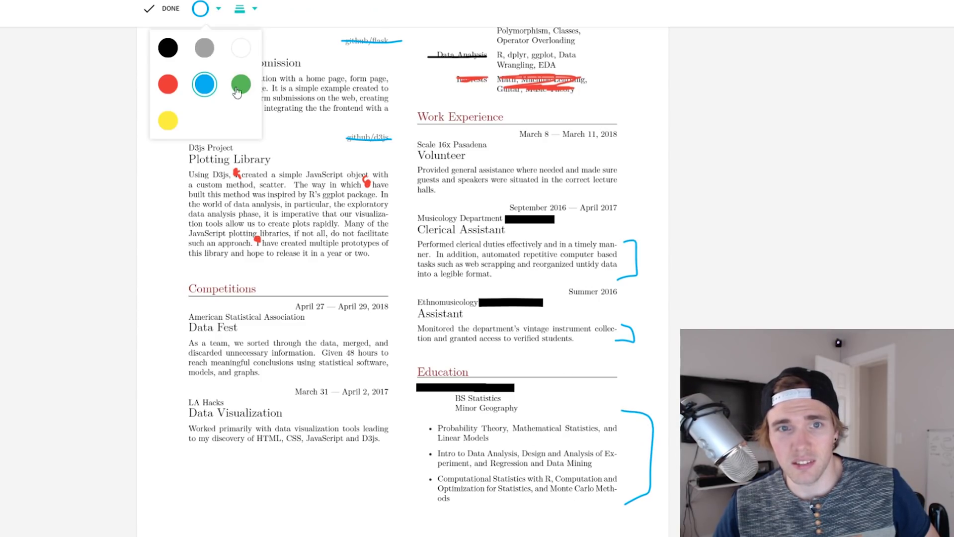
pyautogui.click(171, 84)
pyautogui.moveTo(601, 426); pyautogui.dragTo(434, 528)
pyautogui.moveTo(478, 426); pyautogui.dragTo(606, 523)
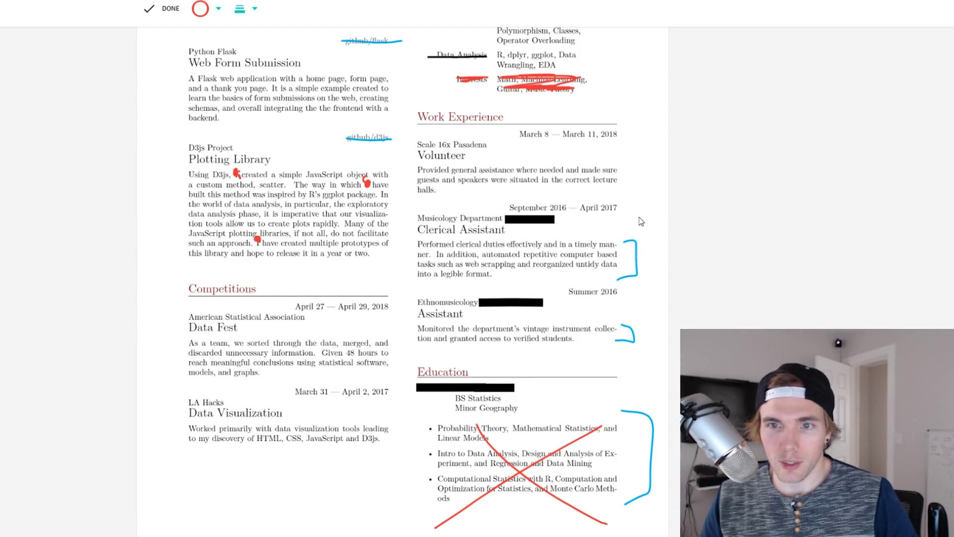
pyautogui.scroll(4, 628, 388)
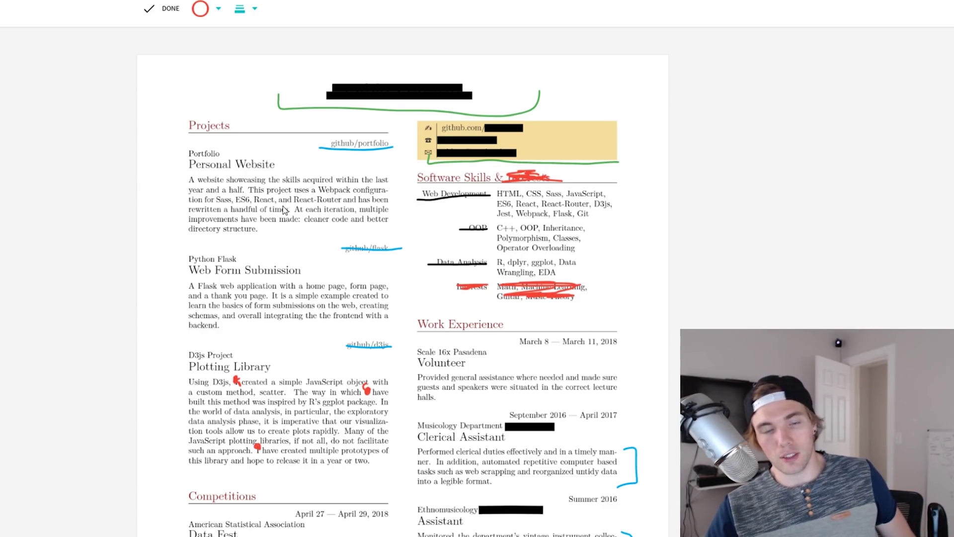
pyautogui.scroll(-5, 285, 210)
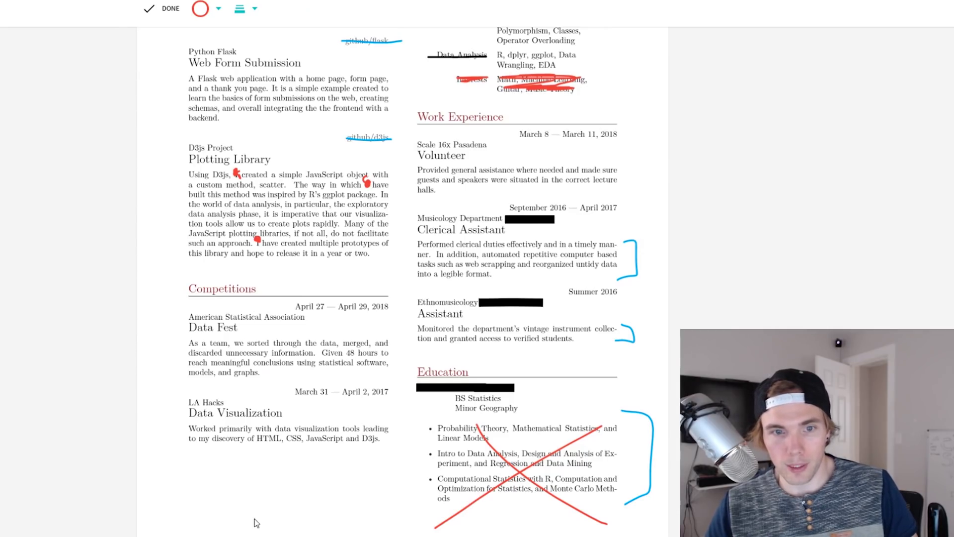
pyautogui.scroll(4, 265, 519)
pyautogui.scroll(1, 694, 140)
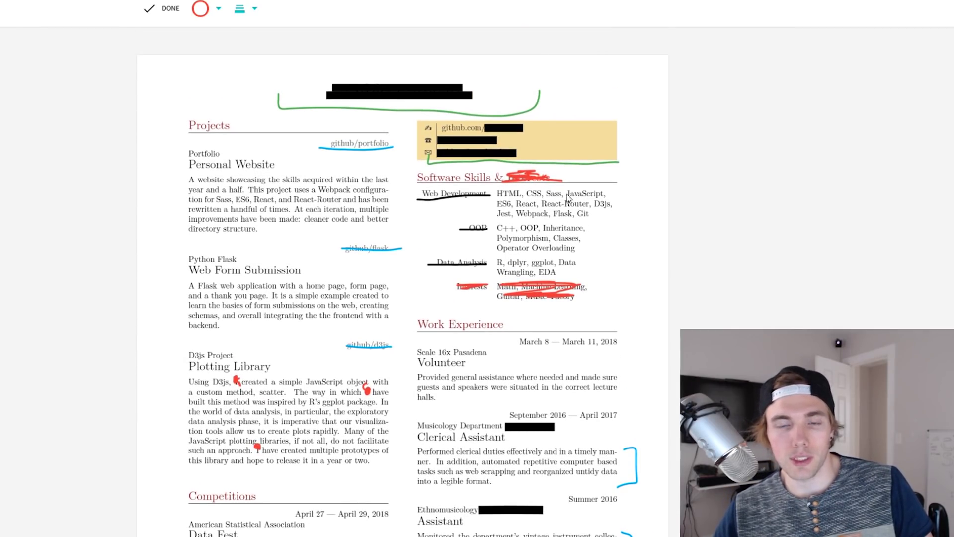
pyautogui.scroll(-1, 694, 141)
pyautogui.click(210, 7)
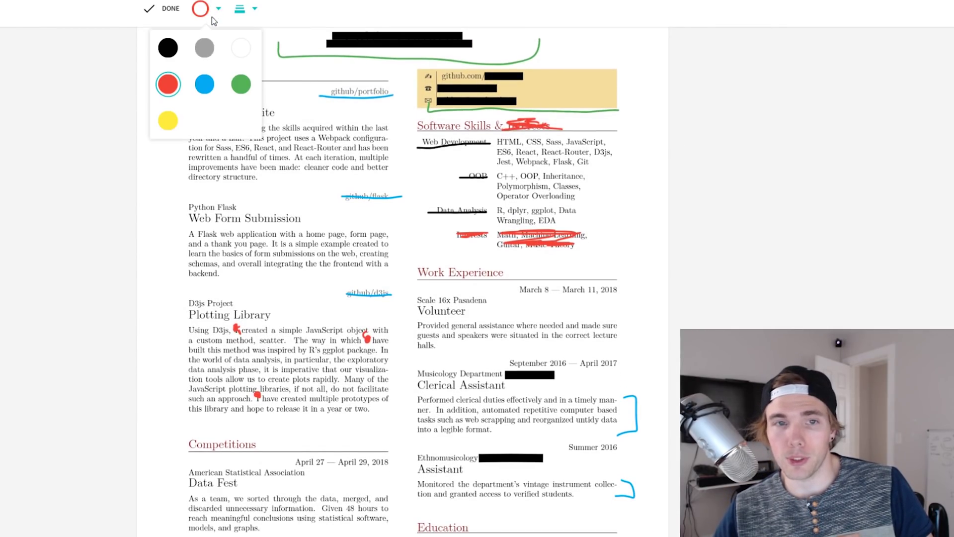
pyautogui.click(167, 83)
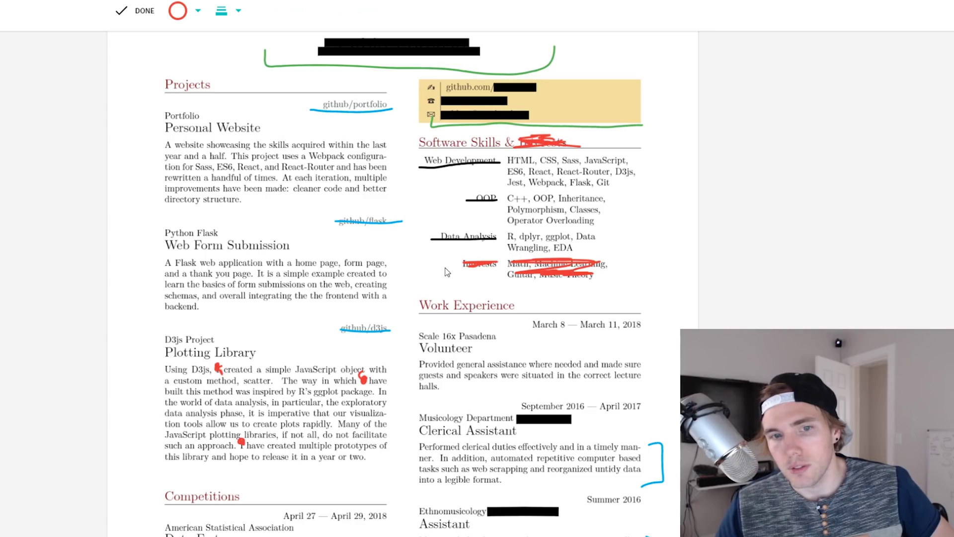
pyautogui.scroll(-4, 446, 271)
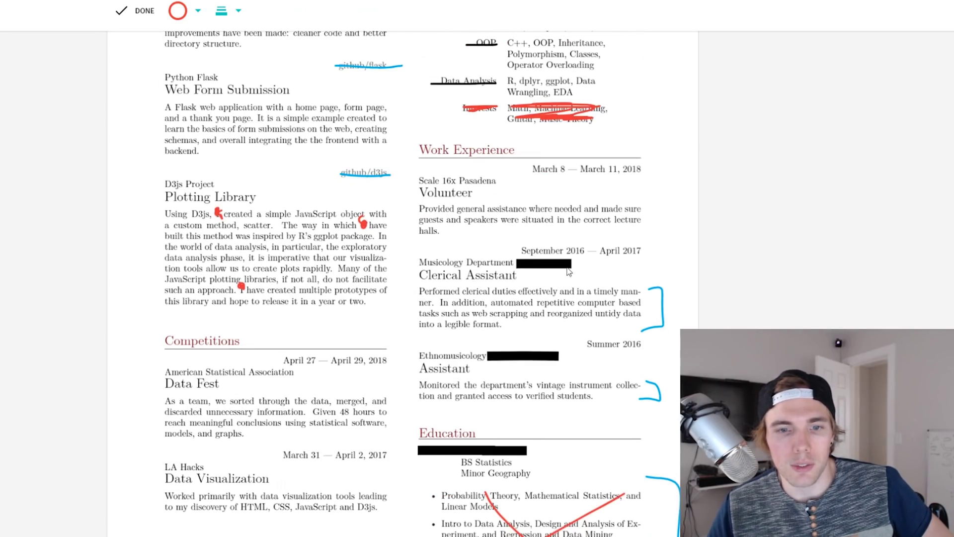
pyautogui.scroll(5, 606, 362)
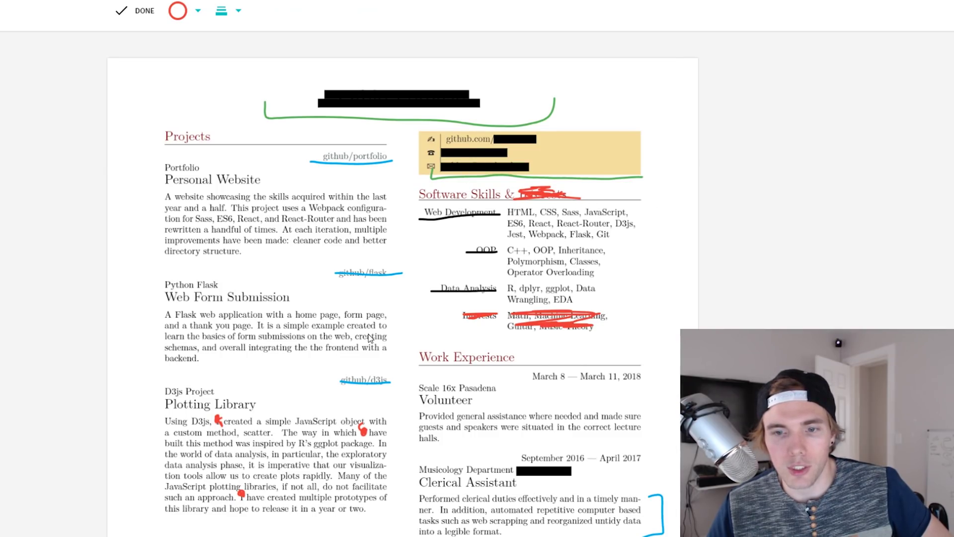
# Set the pen to red and paint a heavy scribble down the second resume's Skillset list
pyautogui.scroll(-1, 455, 314)
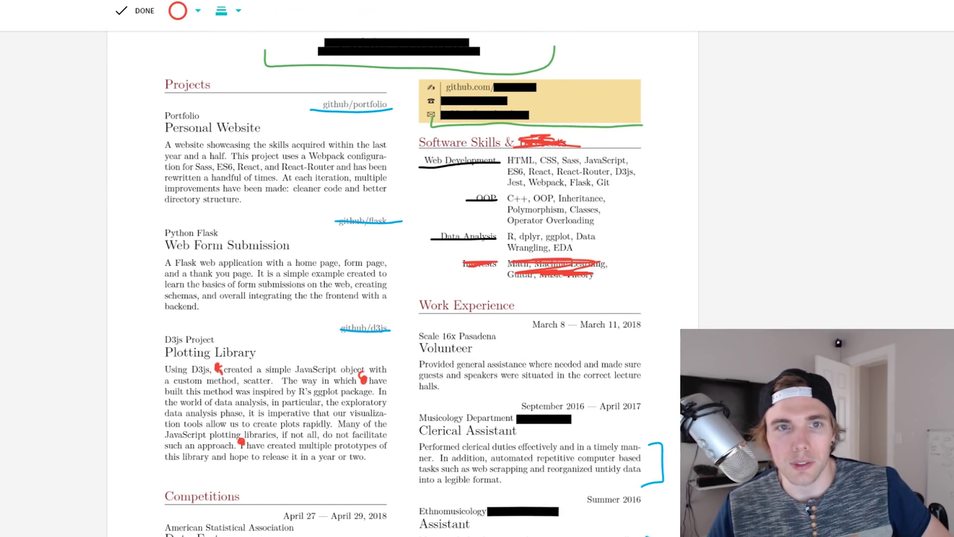
pyautogui.scroll(3, 402, 283)
pyautogui.scroll(-4, 402, 283)
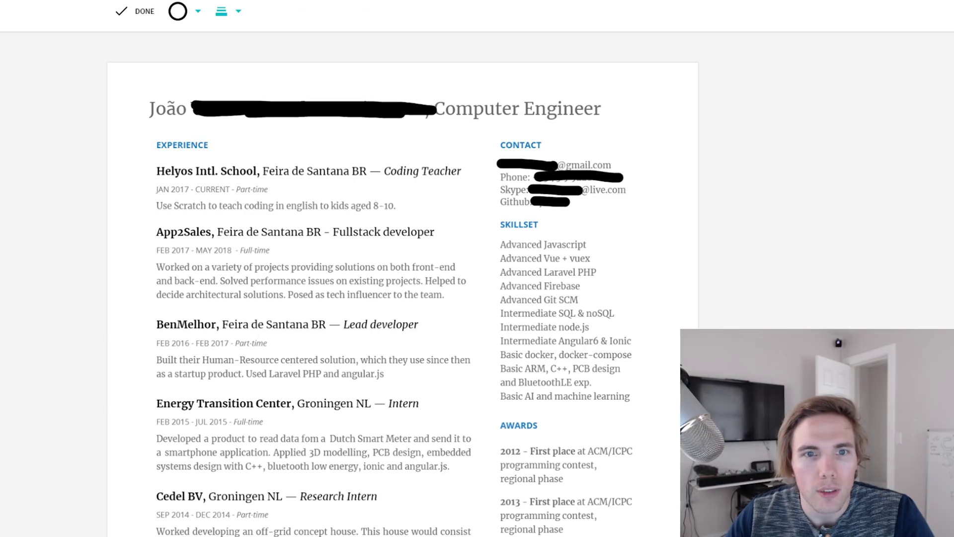
pyautogui.click(180, 15)
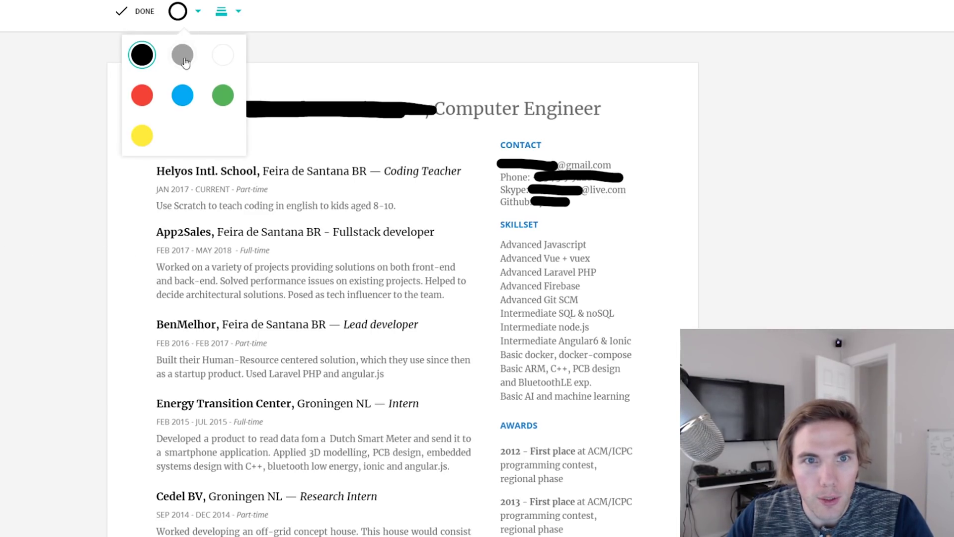
pyautogui.click(184, 94)
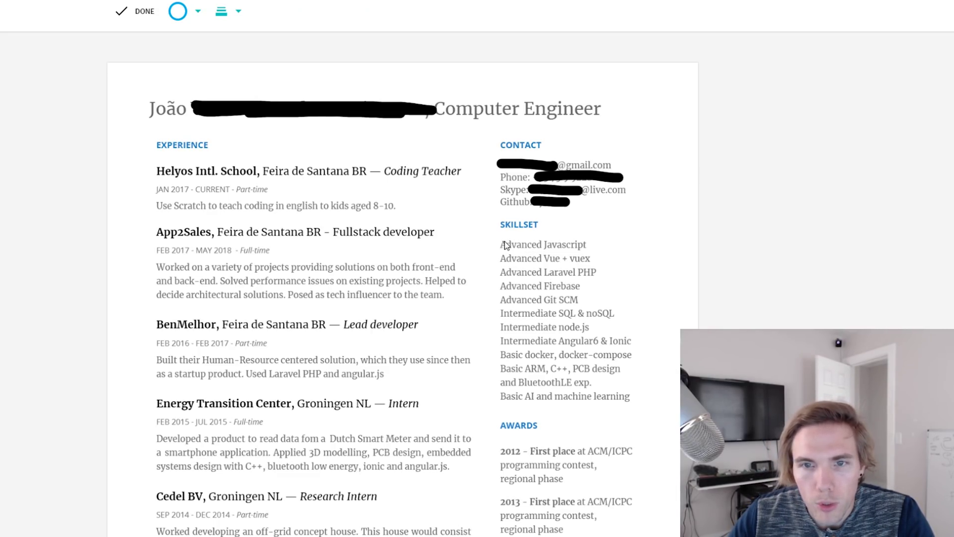
pyautogui.click(198, 11)
pyautogui.click(139, 94)
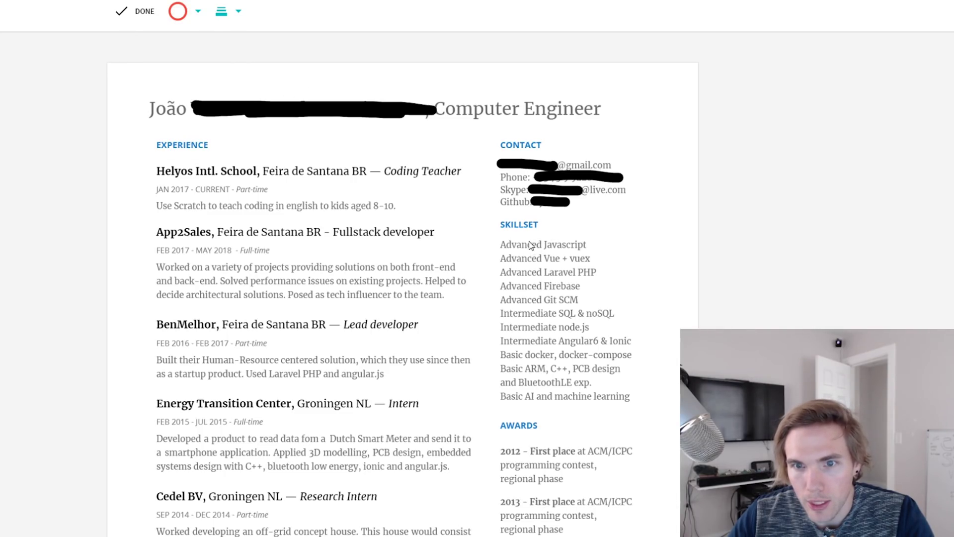
pyautogui.moveTo(499, 246)
pyautogui.mouseDown()
pyautogui.moveTo(534, 374)
pyautogui.moveTo(531, 257)
pyautogui.moveTo(508, 345)
pyautogui.moveTo(508, 269)
pyautogui.moveTo(516, 372)
pyautogui.moveTo(511, 262)
pyautogui.mouseUp()
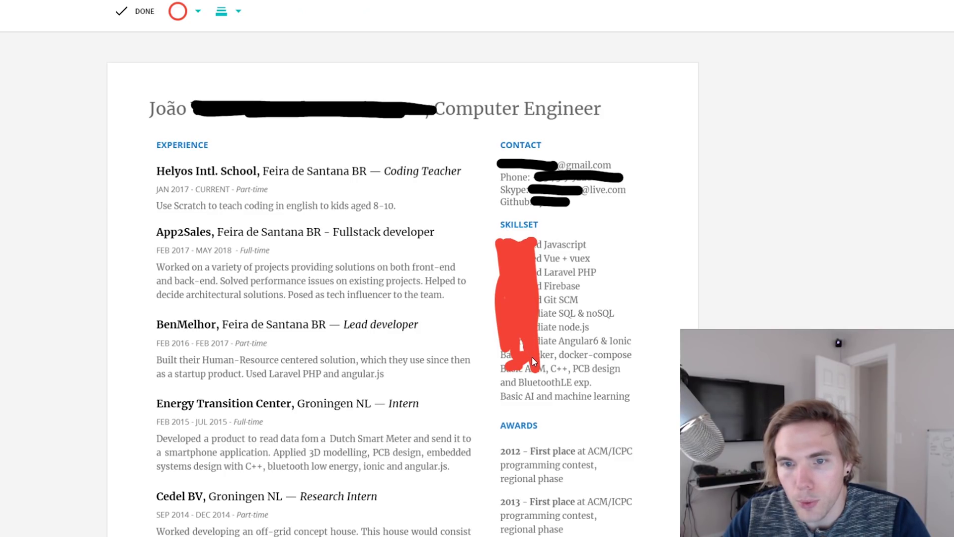
pyautogui.moveTo(533, 357)
pyautogui.mouseDown()
pyautogui.moveTo(551, 330)
pyautogui.moveTo(521, 346)
pyautogui.moveTo(510, 379)
pyautogui.moveTo(524, 392)
pyautogui.moveTo(492, 395)
pyautogui.mouseUp()
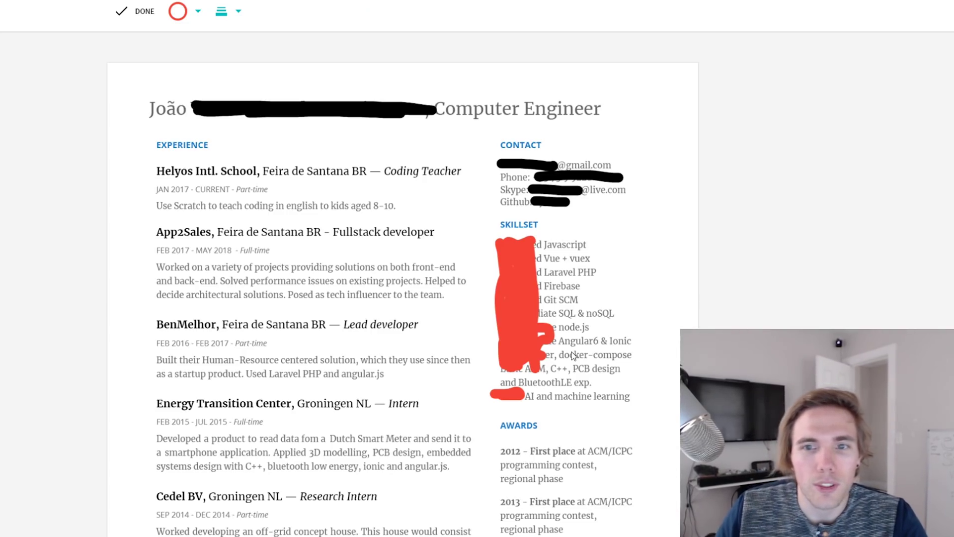
# Set the pen to green with a thicker line width
pyautogui.click(181, 17)
pyautogui.click(182, 95)
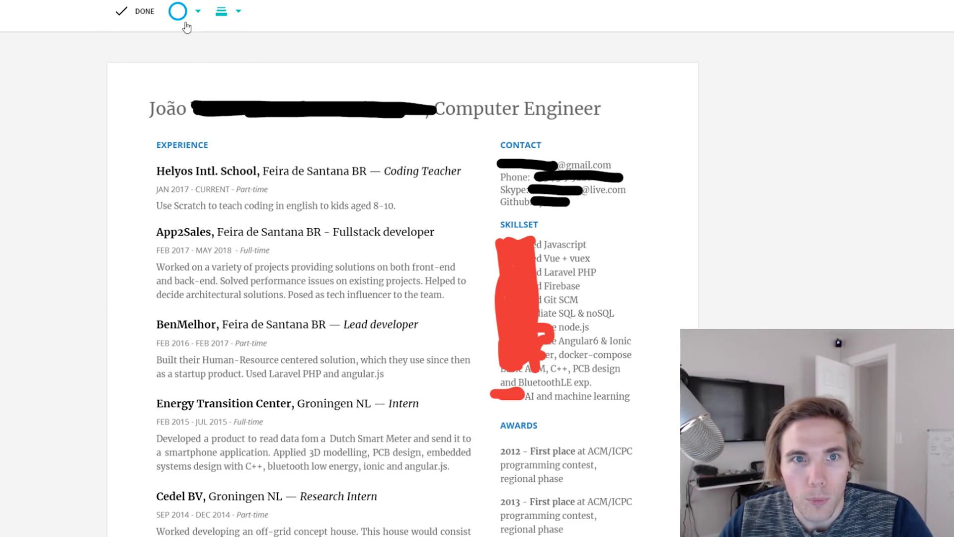
pyautogui.click(178, 11)
pyautogui.click(223, 95)
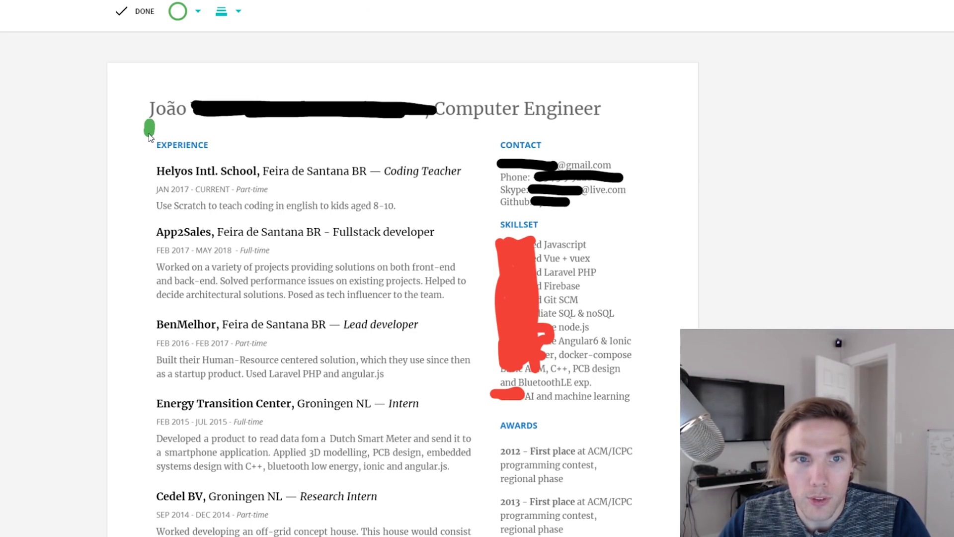
pyautogui.click(192, 12)
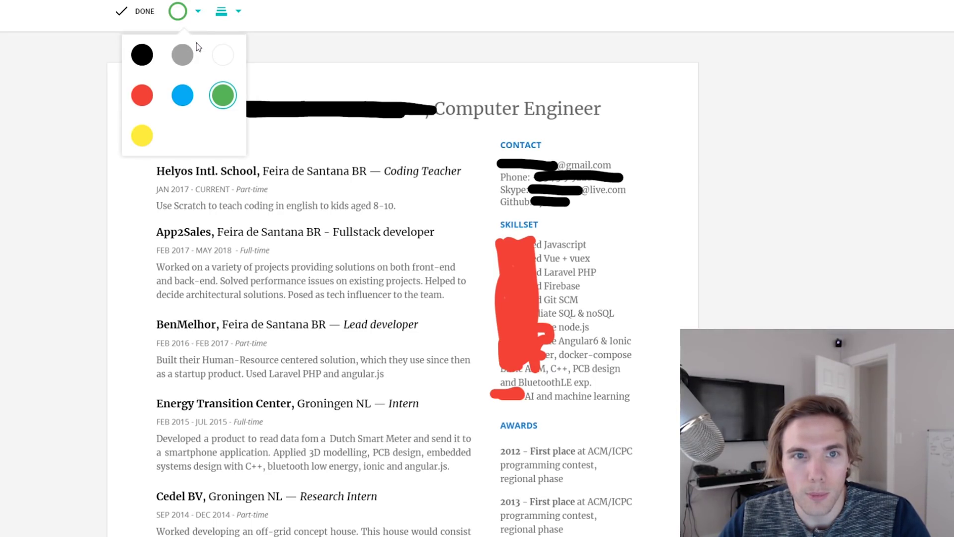
pyautogui.click(222, 94)
pyautogui.click(221, 12)
pyautogui.click(226, 102)
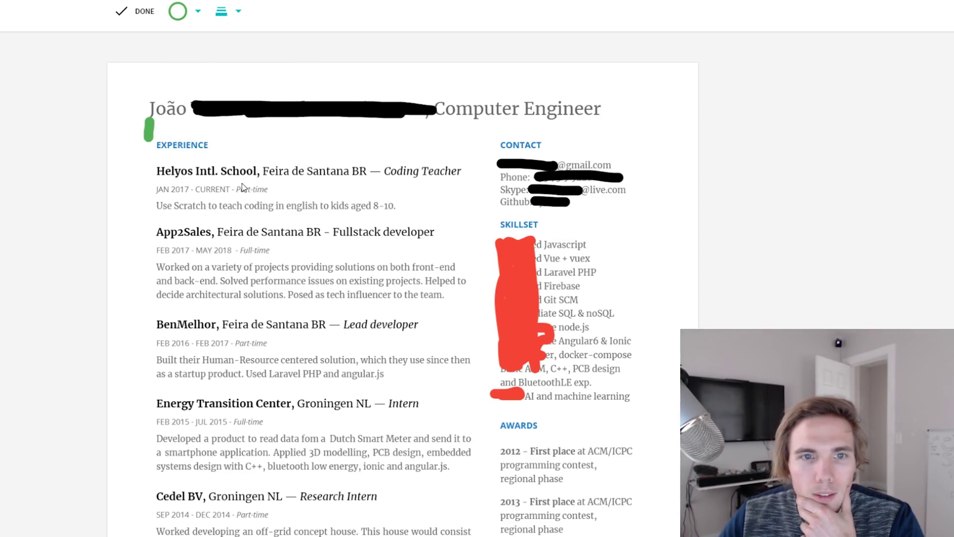
# Switch to a blue Normal-width pen and draw short strokes below EXPERIENCE, above App2Sales and after Github
pyautogui.scroll(-5, 204, 175)
pyautogui.scroll(5, 284, 402)
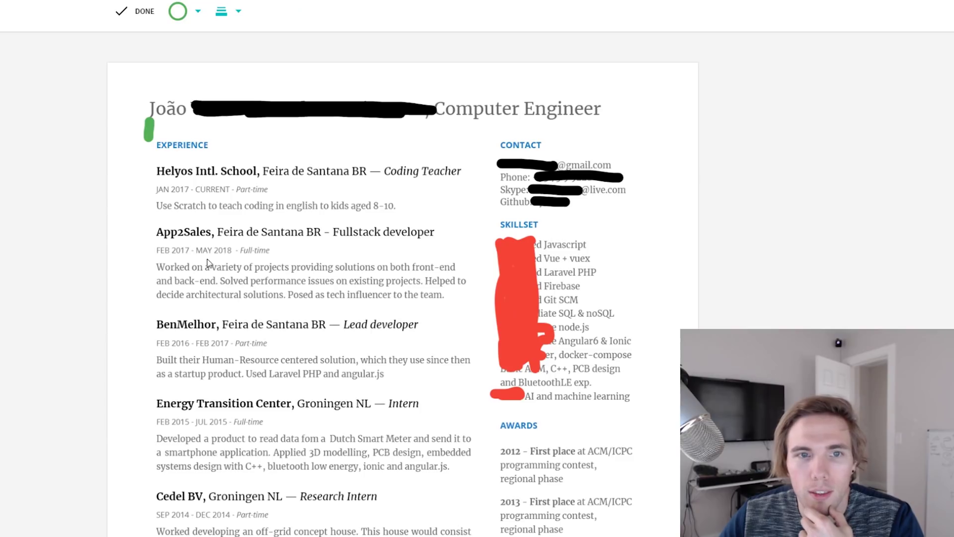
pyautogui.click(178, 11)
pyautogui.click(182, 95)
pyautogui.click(224, 12)
pyautogui.click(217, 79)
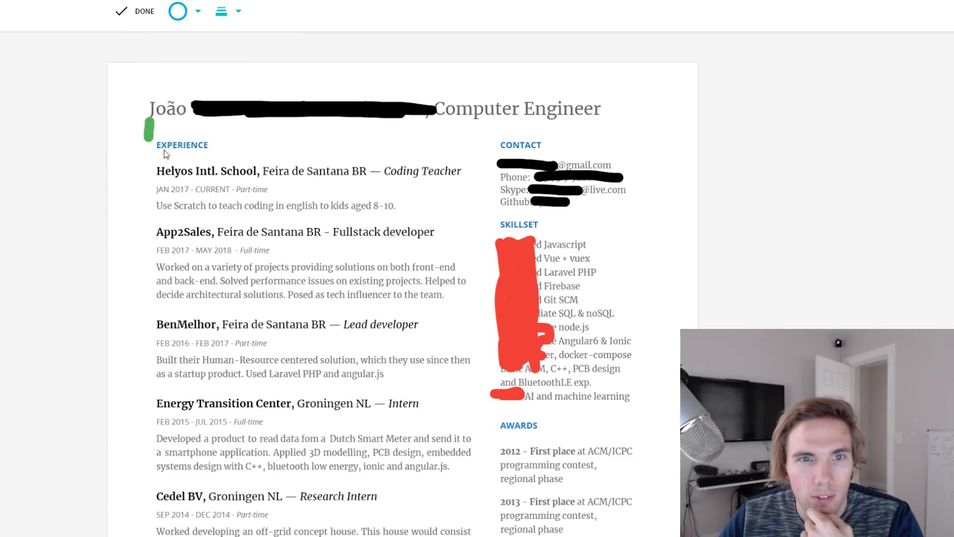
pyautogui.moveTo(159, 151); pyautogui.dragTo(160, 157)
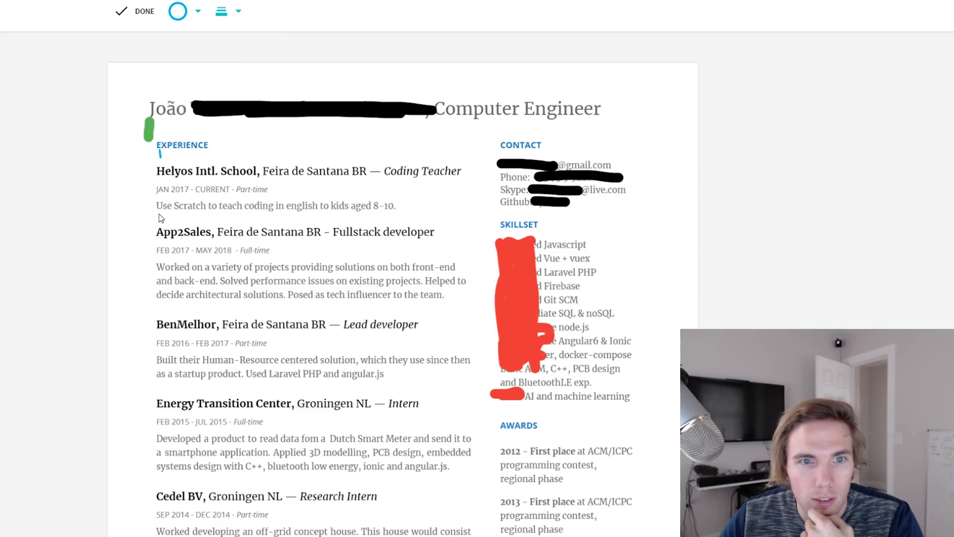
pyautogui.moveTo(160, 212); pyautogui.dragTo(160, 226)
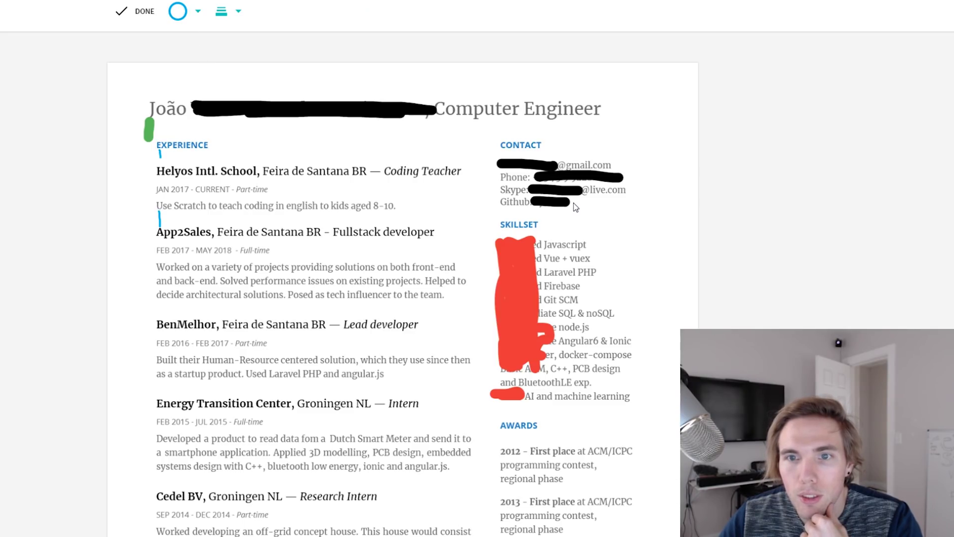
pyautogui.moveTo(590, 205); pyautogui.dragTo(595, 205)
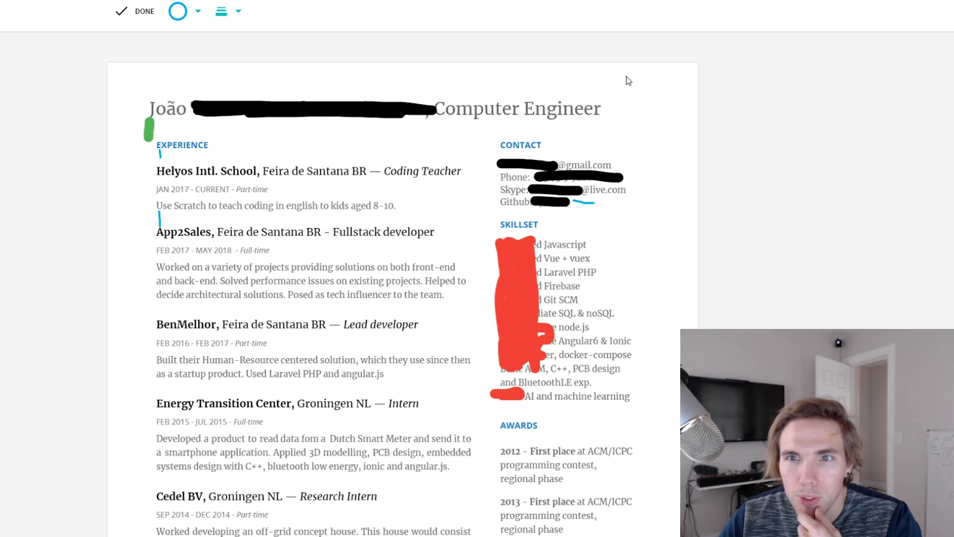
# Draw a blue T, an up arrow above Computer, and arrow curves from EXPERIENCE to CONTACT
pyautogui.moveTo(609, 71)
pyautogui.mouseDown()
pyautogui.moveTo(628, 73)
pyautogui.moveTo(622, 94)
pyautogui.mouseUp()
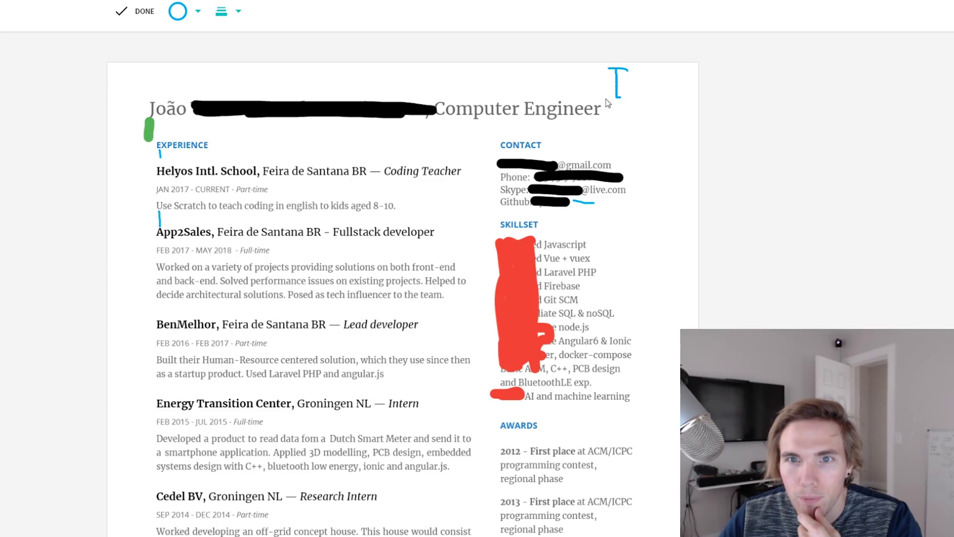
pyautogui.moveTo(472, 103)
pyautogui.mouseDown()
pyautogui.moveTo(472, 81)
pyautogui.moveTo(482, 80)
pyautogui.mouseUp()
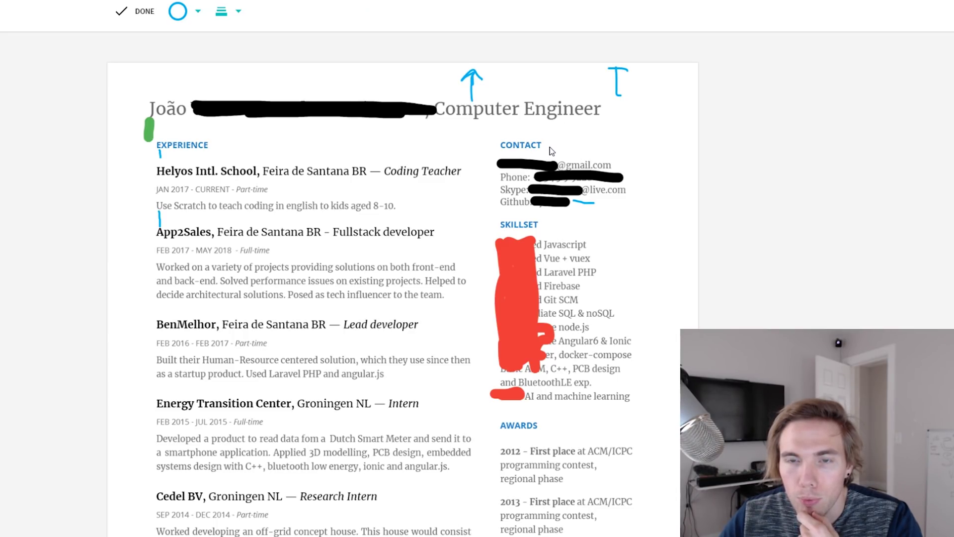
pyautogui.moveTo(551, 143)
pyautogui.mouseDown()
pyautogui.moveTo(607, 114)
pyautogui.moveTo(597, 132)
pyautogui.moveTo(616, 114)
pyautogui.moveTo(624, 120)
pyautogui.mouseUp()
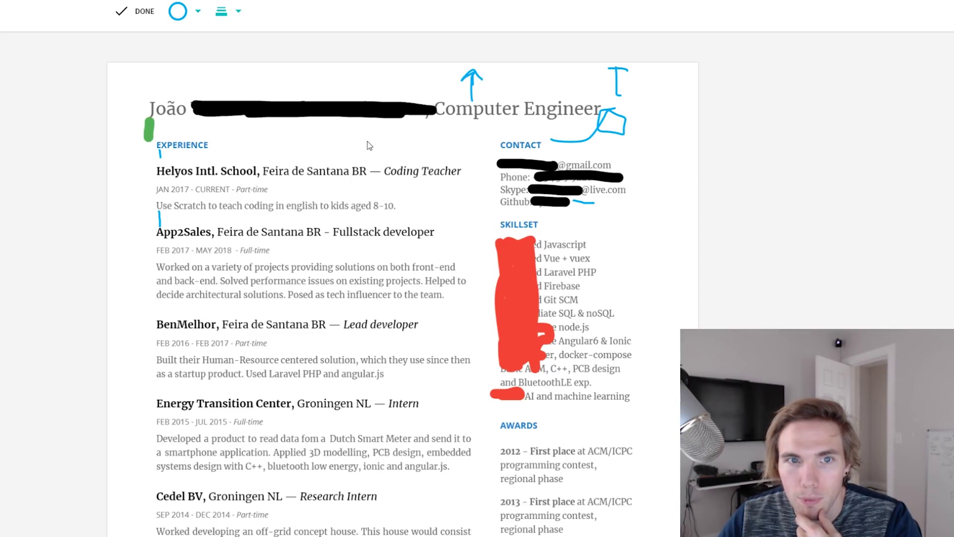
pyautogui.moveTo(194, 140); pyautogui.dragTo(489, 141)
pyautogui.moveTo(495, 225)
pyautogui.mouseDown()
pyautogui.moveTo(491, 151)
pyautogui.moveTo(501, 137)
pyautogui.moveTo(478, 143)
pyautogui.mouseUp()
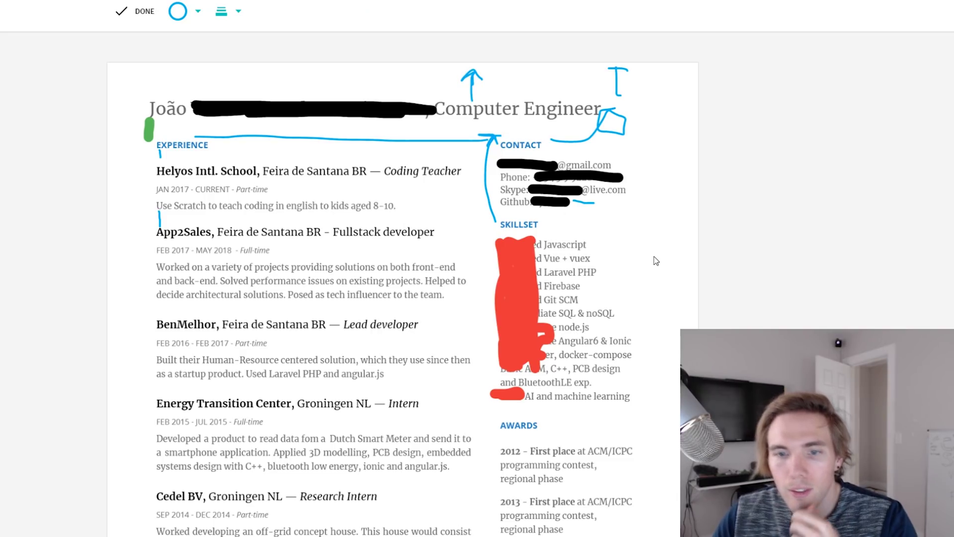
# Switch the pen to red and draw an X plus extra strokes across the Personal section
pyautogui.scroll(-1, 654, 400)
pyautogui.scroll(-1, 572, 345)
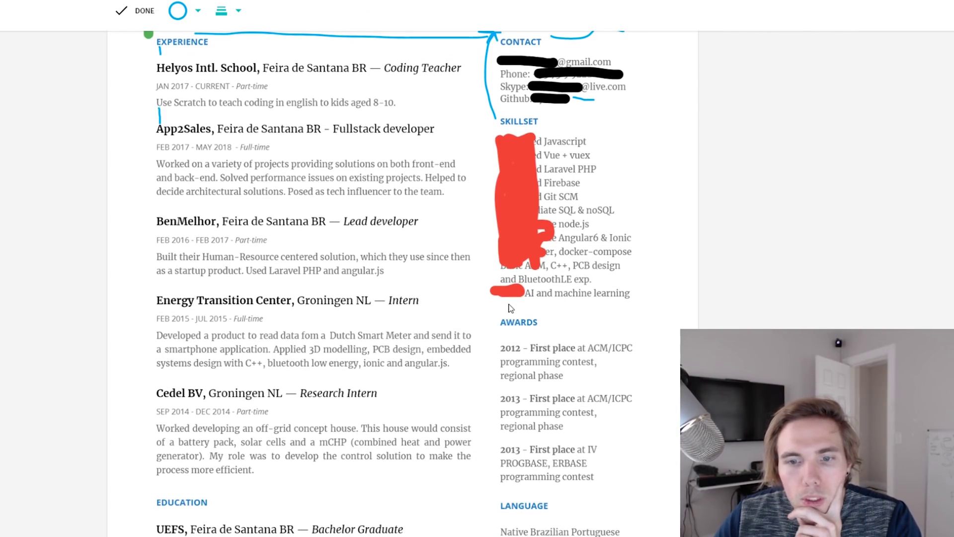
pyautogui.scroll(-3, 576, 378)
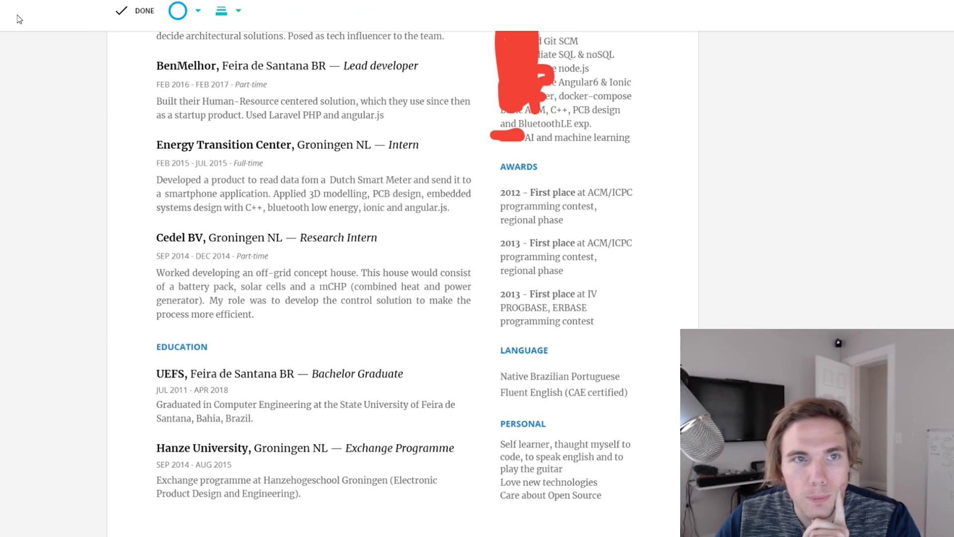
pyautogui.click(198, 12)
pyautogui.click(144, 98)
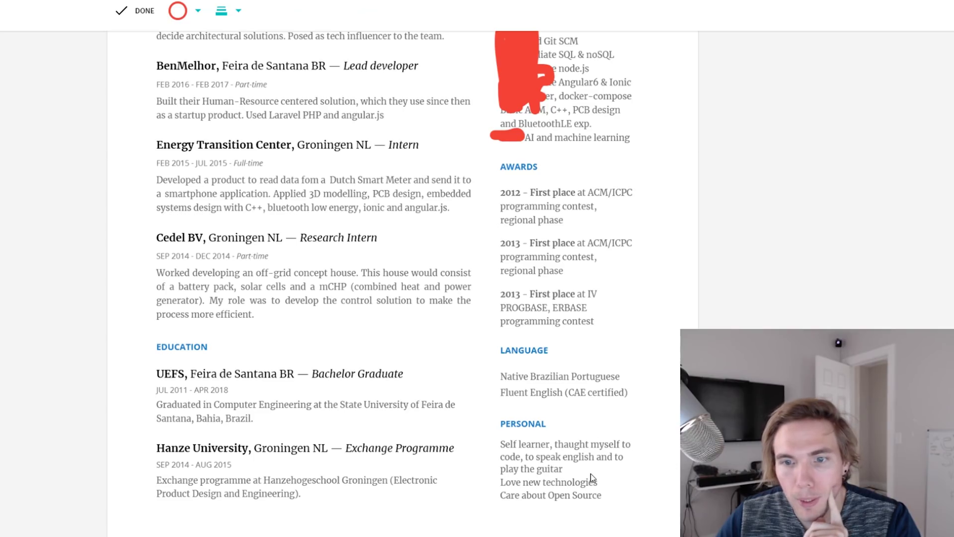
pyautogui.moveTo(633, 428); pyautogui.dragTo(514, 502)
pyautogui.moveTo(502, 420); pyautogui.dragTo(647, 506)
pyautogui.moveTo(635, 450); pyautogui.dragTo(536, 460)
pyautogui.moveTo(564, 417); pyautogui.dragTo(582, 509)
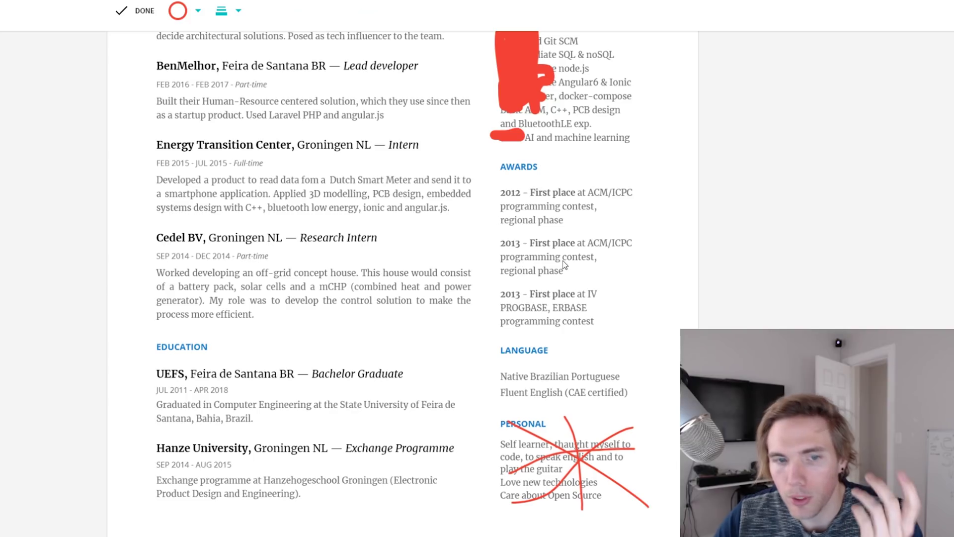
pyautogui.scroll(1, 608, 193)
pyautogui.scroll(1, 645, 262)
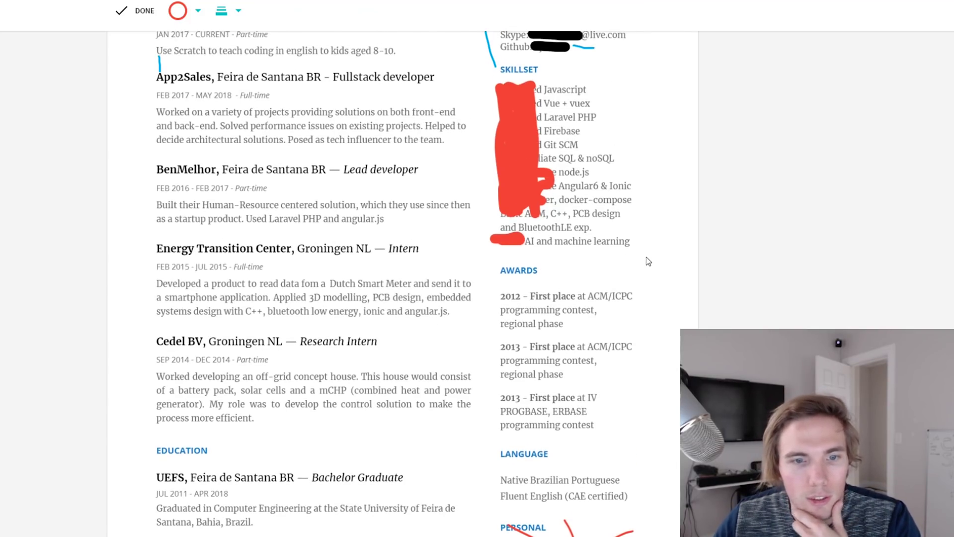
pyautogui.scroll(3, 645, 293)
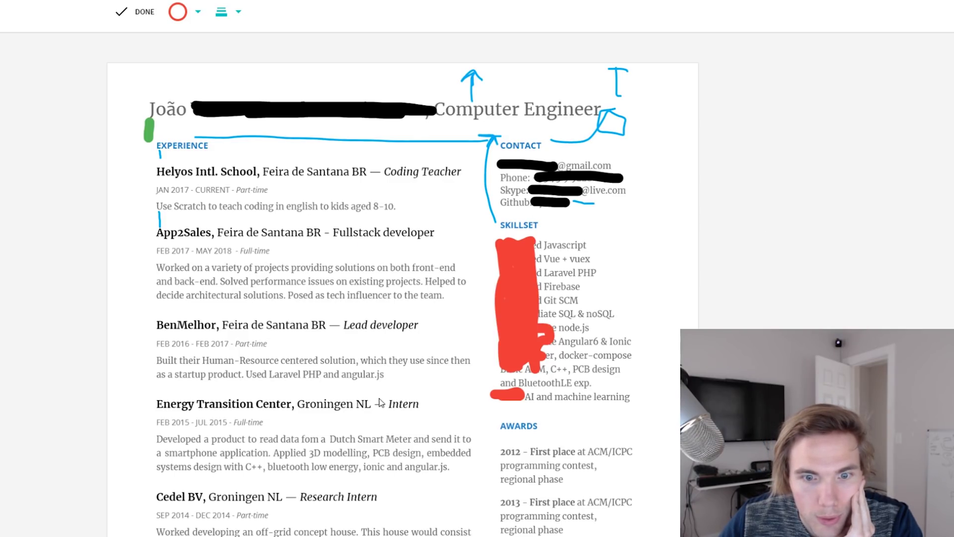
# Cross out the Github contact line with red strokes
pyautogui.scroll(-4, 383, 402)
pyautogui.scroll(3, 369, 262)
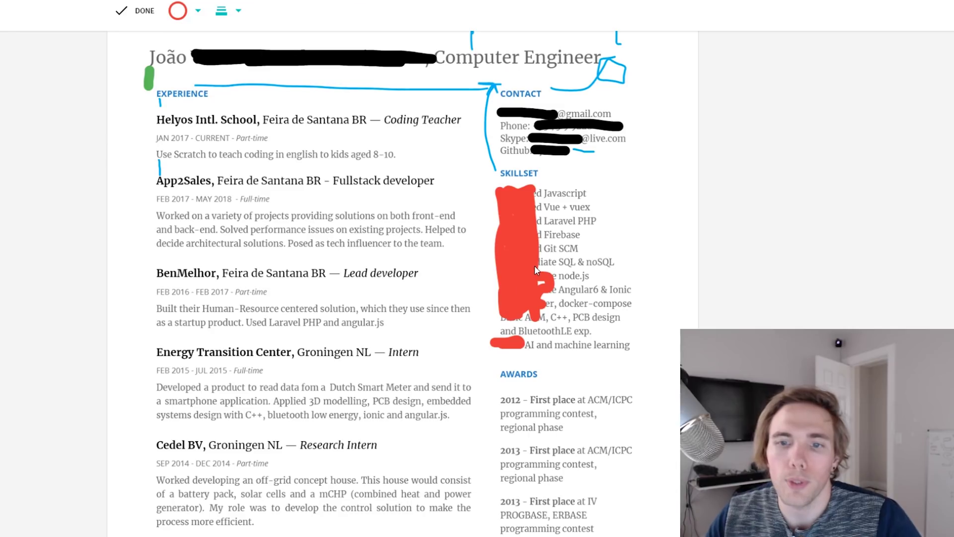
pyautogui.scroll(2, 526, 293)
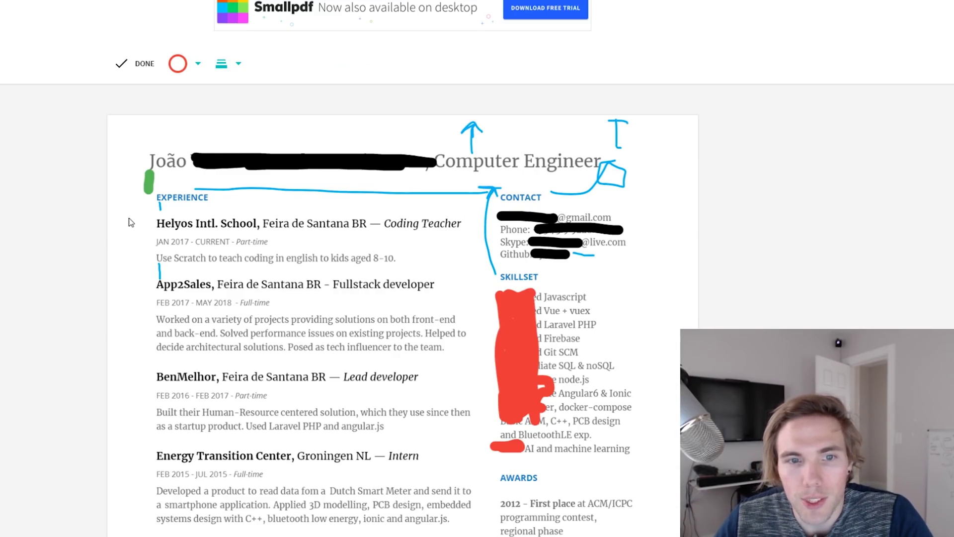
pyautogui.scroll(-3, 166, 462)
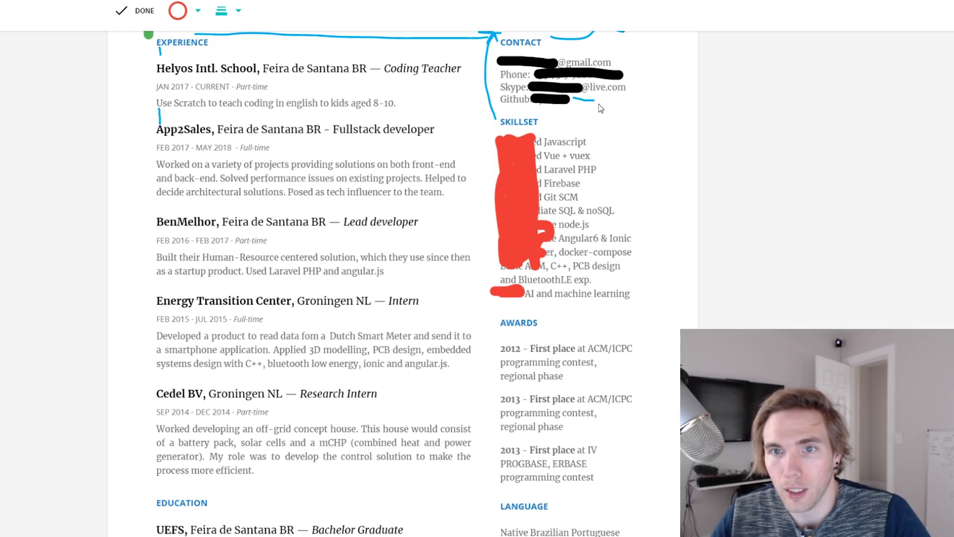
pyautogui.moveTo(596, 107); pyautogui.dragTo(594, 106)
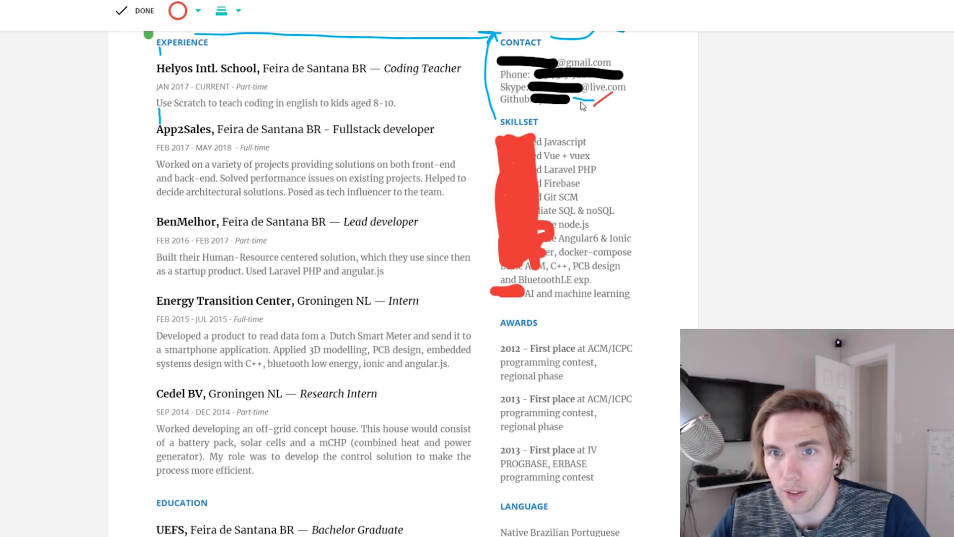
pyautogui.moveTo(503, 97); pyautogui.dragTo(581, 98)
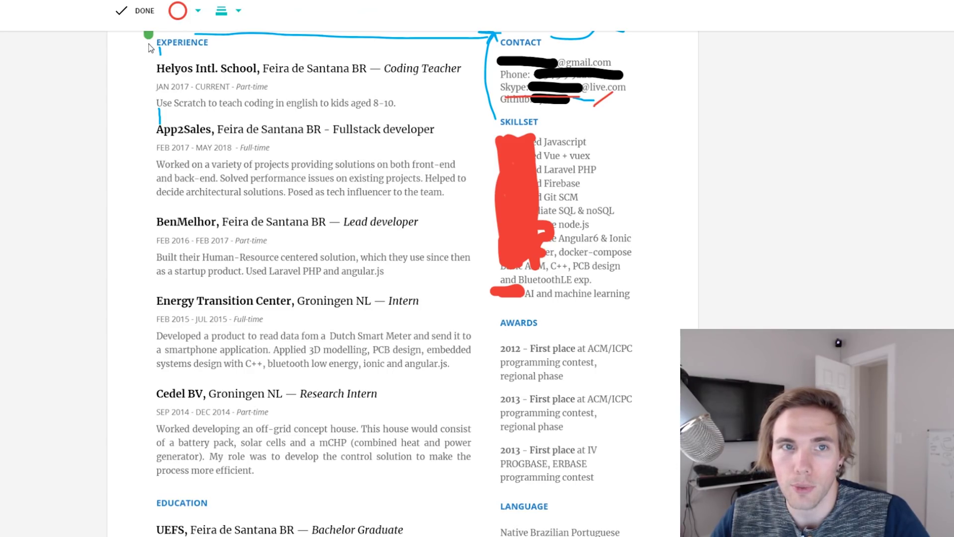
# Switch the pen to green and add a short stroke beside and an underline below the Github line
pyautogui.click(183, 12)
pyautogui.click(222, 95)
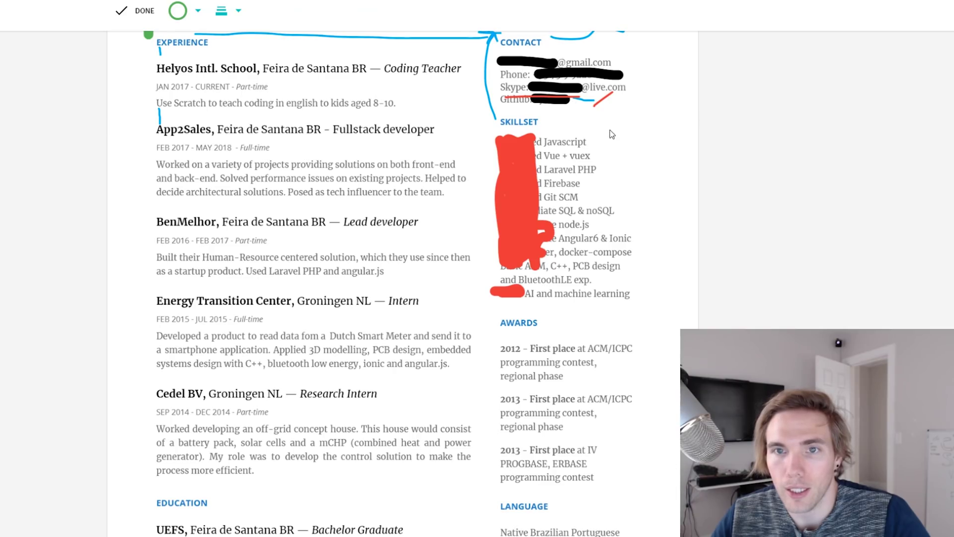
pyautogui.scroll(2, 616, 138)
pyautogui.moveTo(614, 204); pyautogui.dragTo(639, 200)
pyautogui.moveTo(501, 215); pyautogui.dragTo(548, 214)
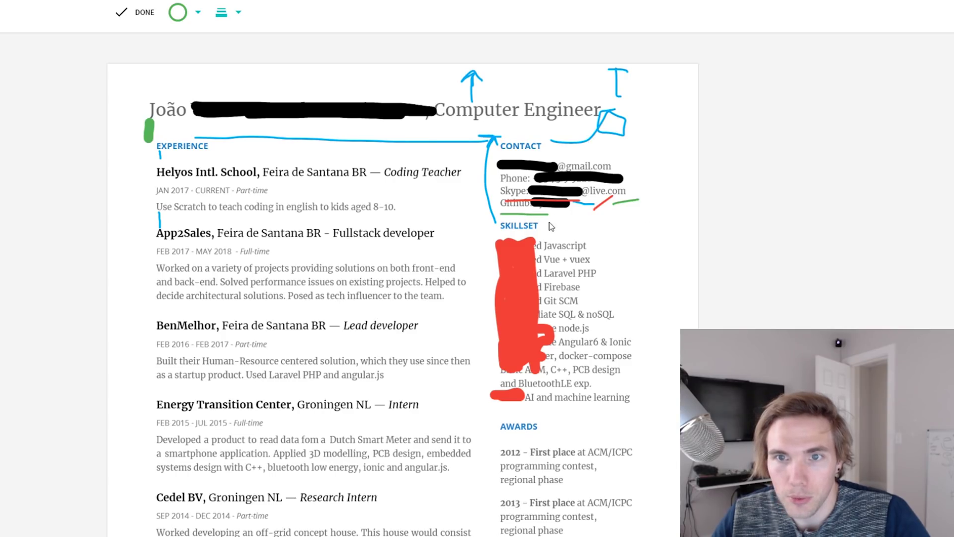
# Switch the pen to blue and bracket the Helyos–App2Sales and Energy Transition Center entries in the margin
pyautogui.scroll(1, 272, 231)
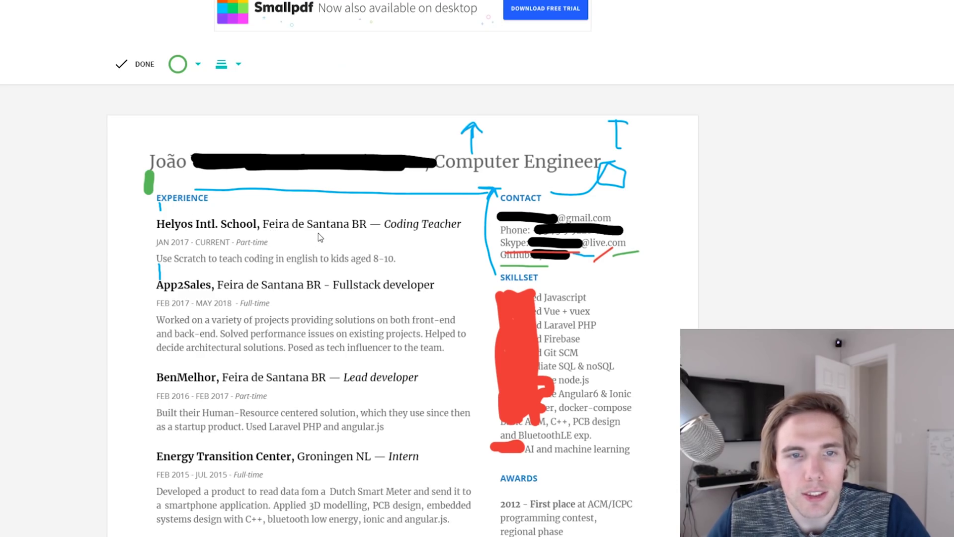
pyautogui.click(190, 72)
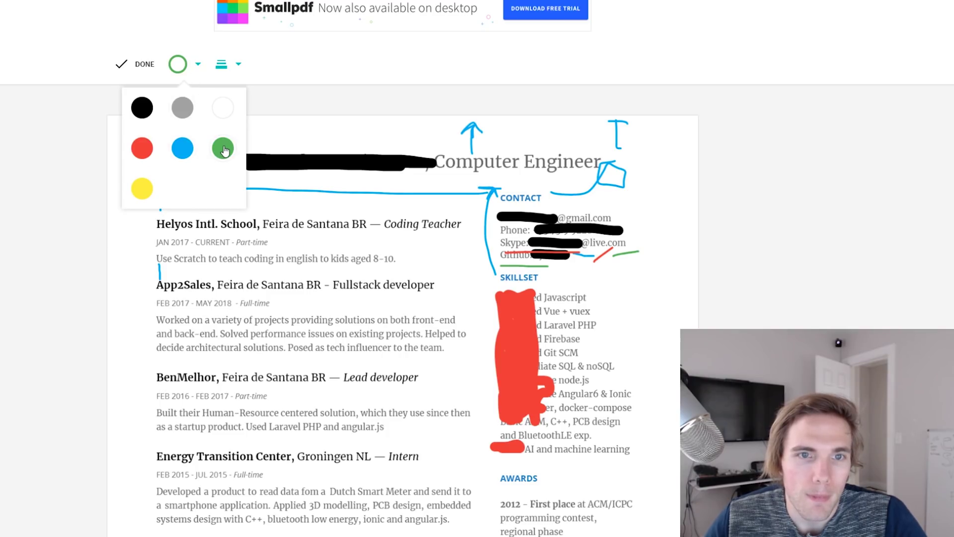
pyautogui.click(223, 148)
pyautogui.click(184, 72)
pyautogui.click(182, 149)
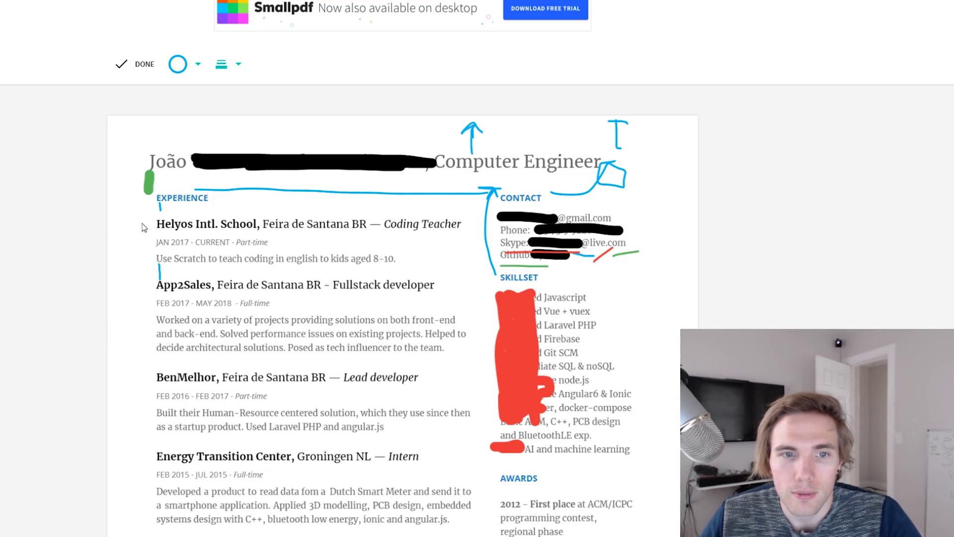
pyautogui.moveTo(144, 220)
pyautogui.mouseDown()
pyautogui.moveTo(132, 222)
pyautogui.moveTo(125, 385)
pyautogui.moveTo(142, 379)
pyautogui.mouseUp()
pyautogui.moveTo(143, 456); pyautogui.dragTo(127, 531)
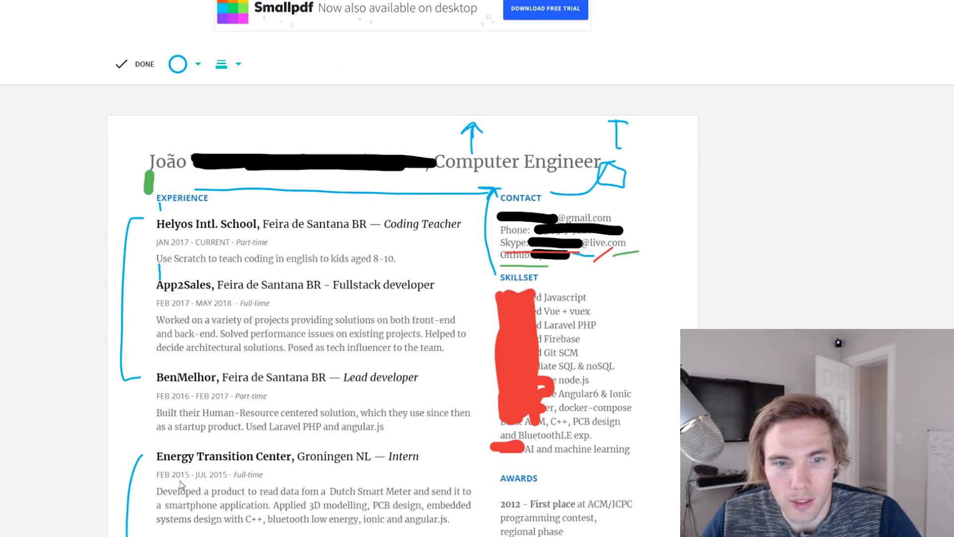
pyautogui.scroll(-1, 154, 514)
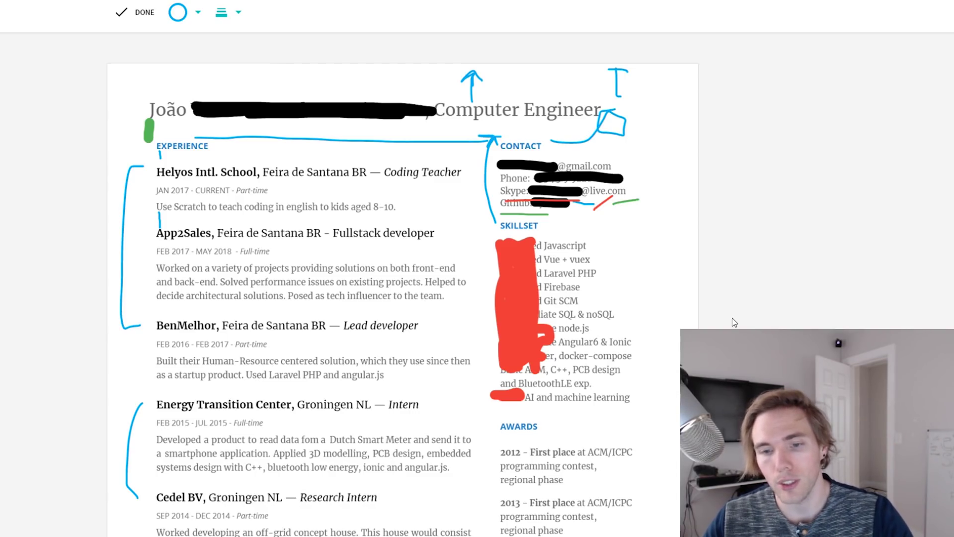
pyautogui.scroll(-6, 732, 318)
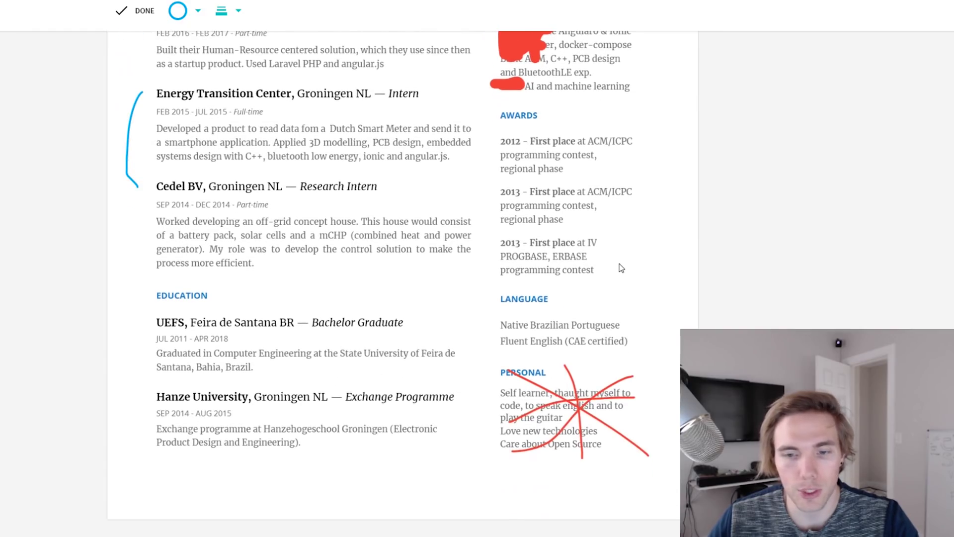
pyautogui.scroll(5, 621, 268)
pyautogui.scroll(1, 621, 267)
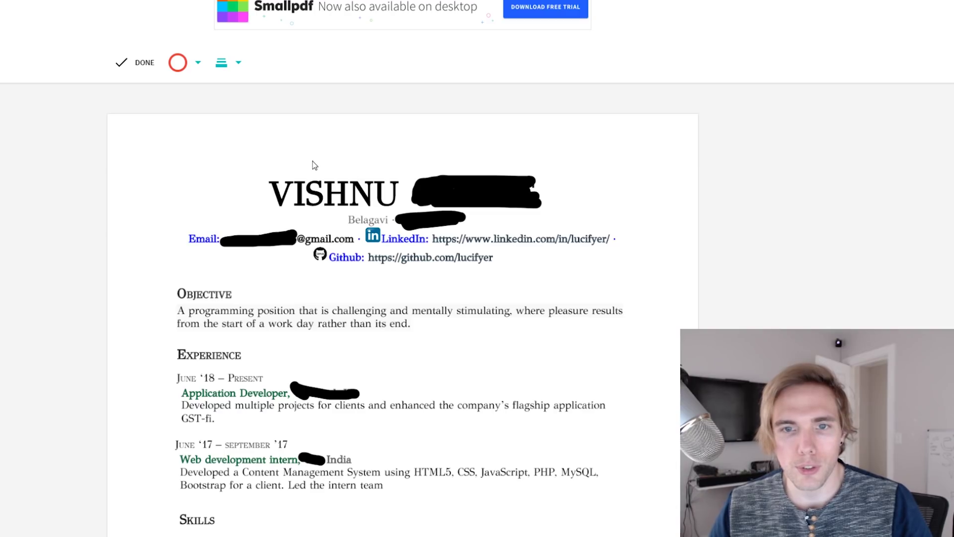
# Set the pen to Normal thickness and underline the Github and LinkedIn URLs in red
pyautogui.click(227, 73)
pyautogui.click(193, 121)
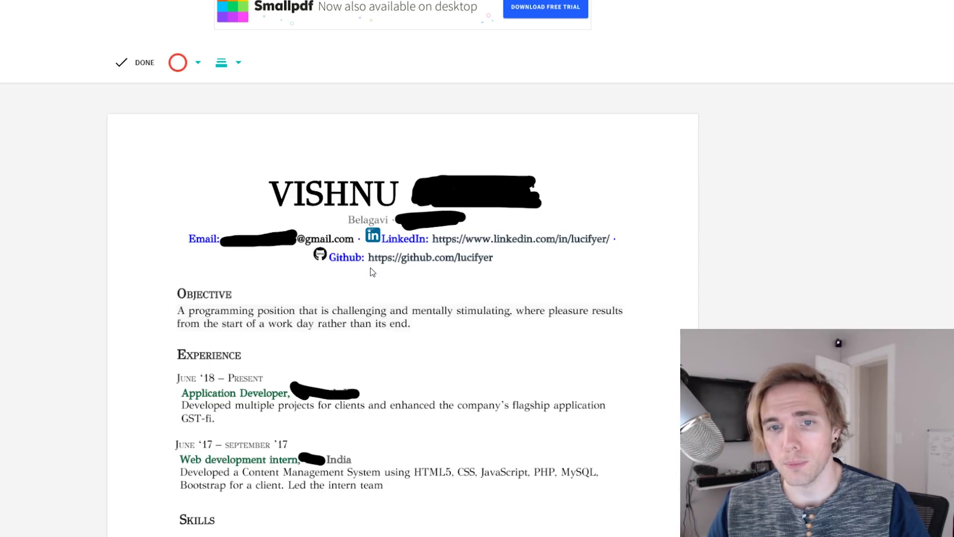
pyautogui.moveTo(371, 268); pyautogui.dragTo(505, 261)
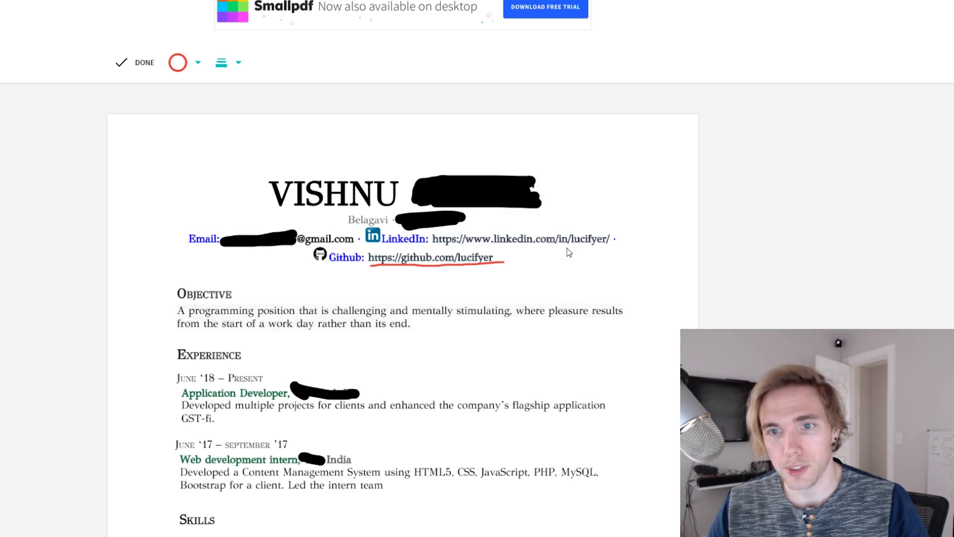
pyautogui.moveTo(609, 250); pyautogui.dragTo(618, 244)
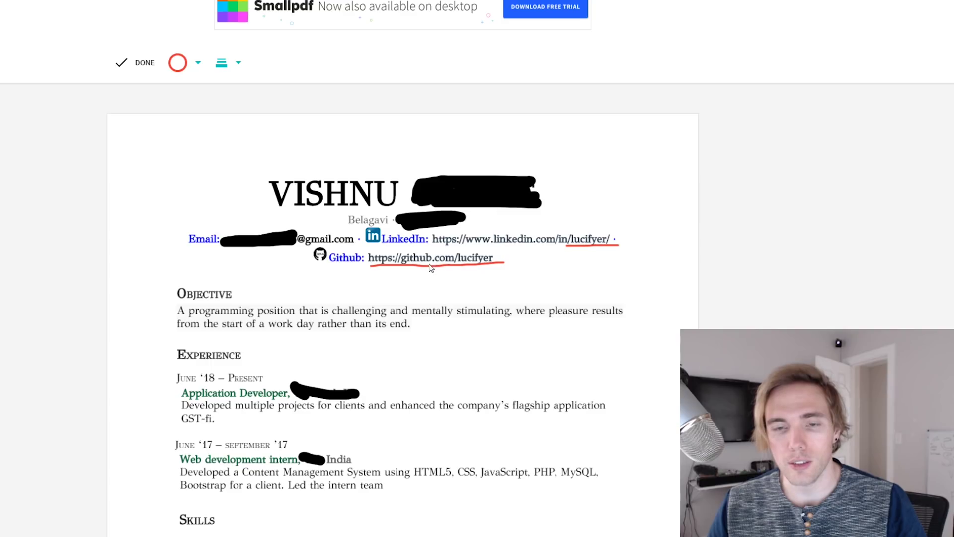
# Scribble out the username in the LinkedIn and Github URLs
pyautogui.moveTo(609, 235)
pyautogui.mouseDown()
pyautogui.moveTo(571, 244)
pyautogui.moveTo(614, 242)
pyautogui.moveTo(585, 245)
pyautogui.mouseUp()
pyautogui.moveTo(503, 258); pyautogui.dragTo(462, 260)
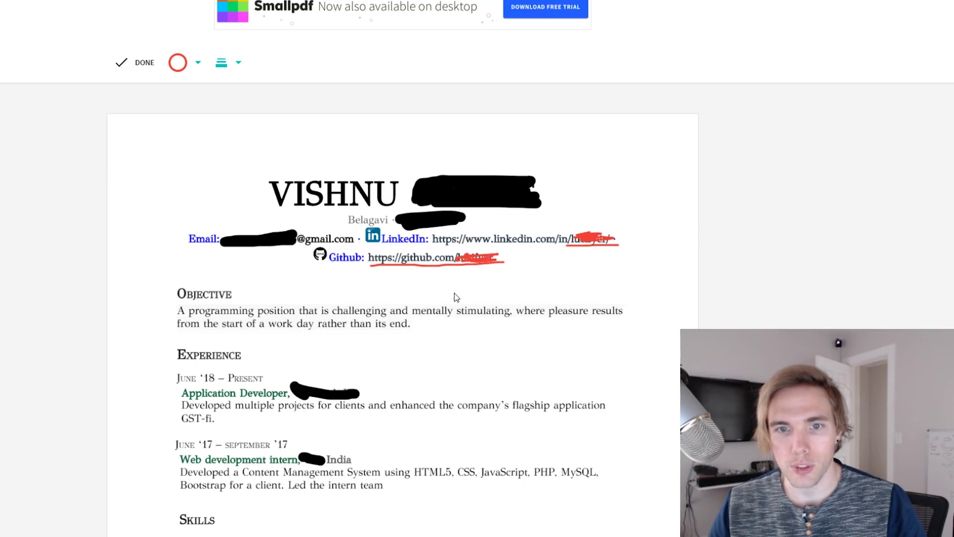
pyautogui.scroll(-7, 506, 213)
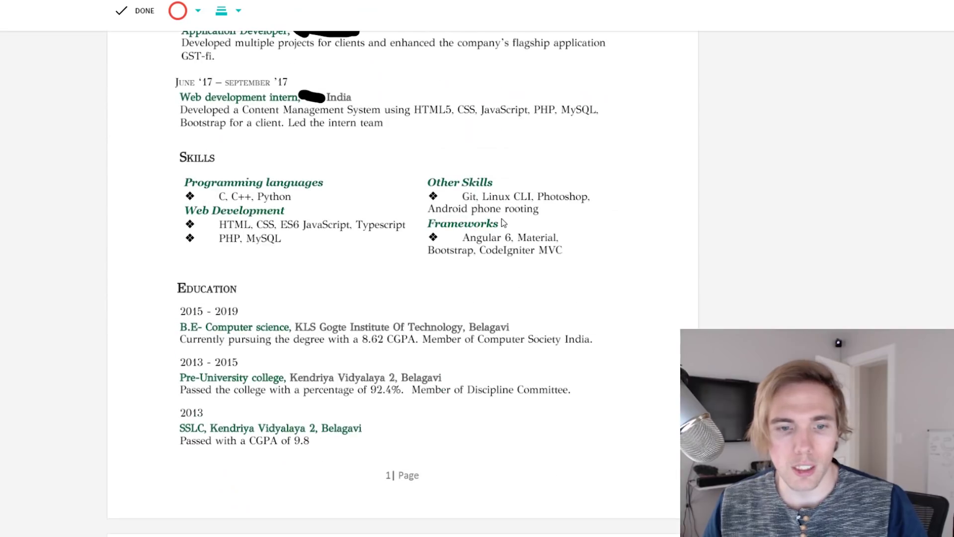
# Switch the pen to blue and tick the start of the Objective paragraph
pyautogui.scroll(9, 526, 328)
pyautogui.scroll(-2, 525, 326)
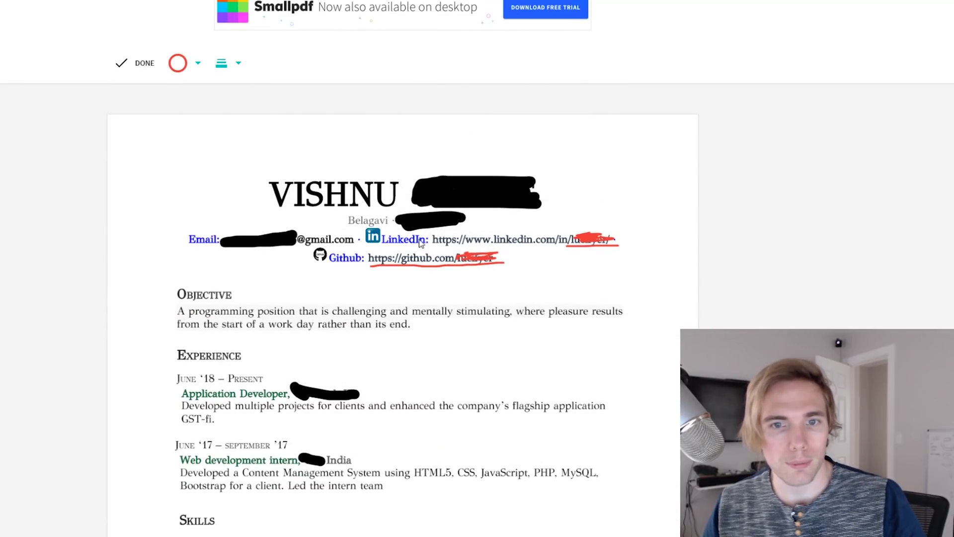
pyautogui.click(177, 64)
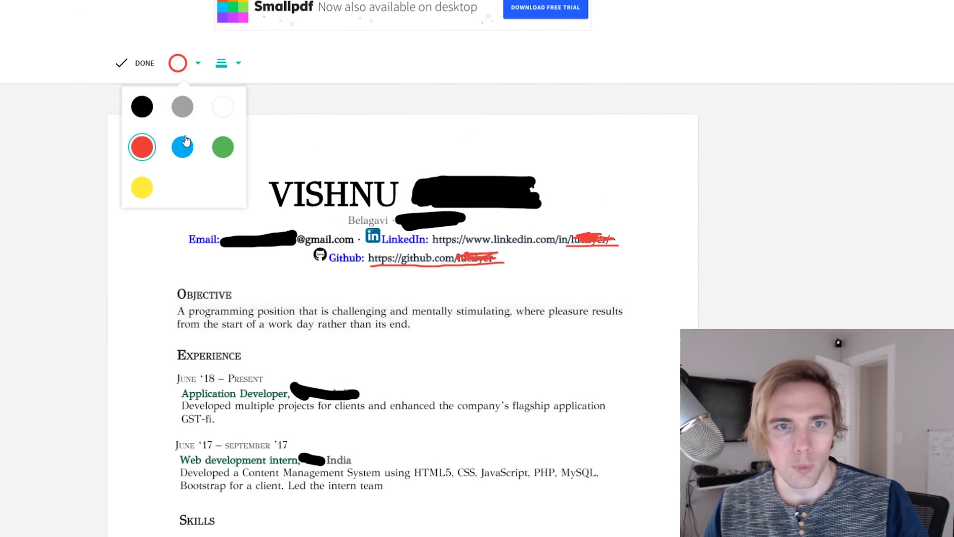
pyautogui.click(222, 147)
pyautogui.scroll(-2, 177, 223)
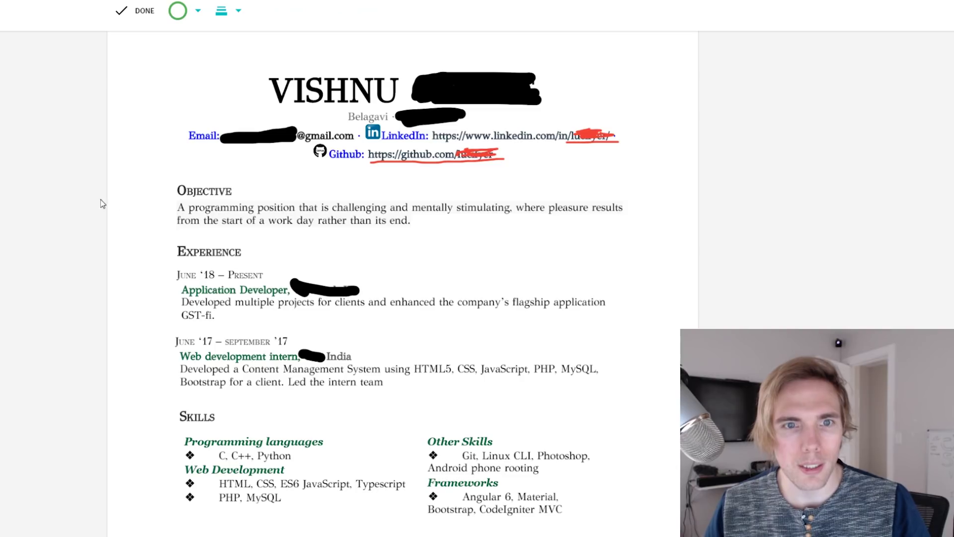
pyautogui.click(191, 15)
pyautogui.click(181, 92)
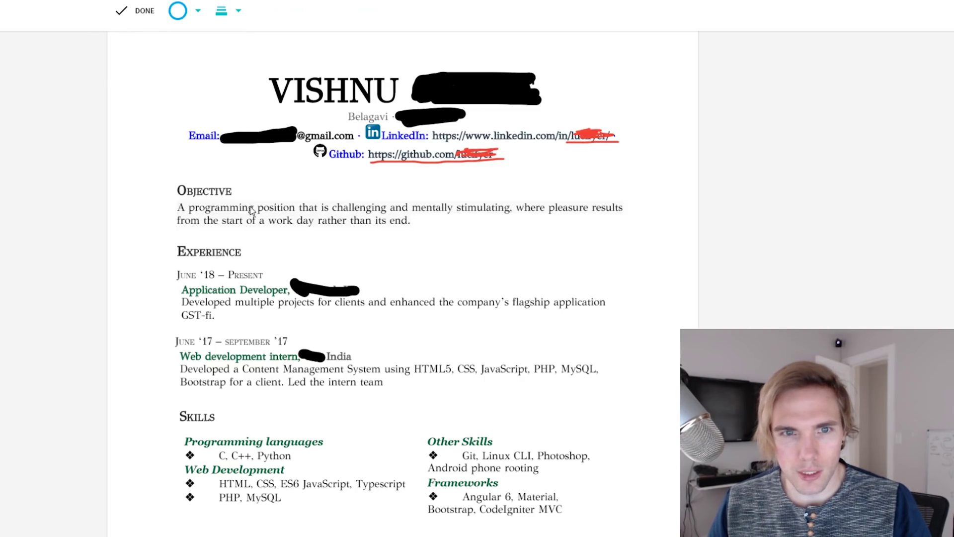
pyautogui.moveTo(175, 201); pyautogui.dragTo(173, 207)
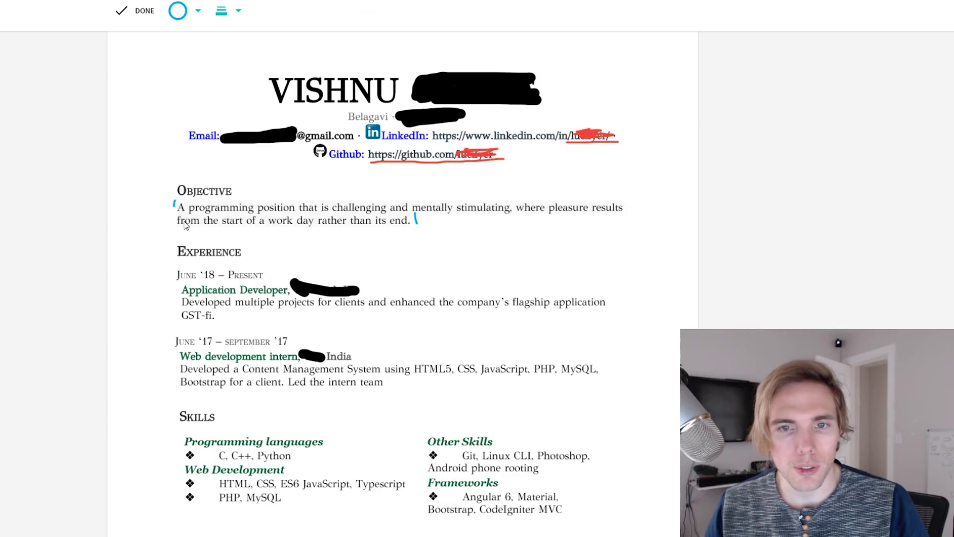
pyautogui.scroll(-1, 162, 215)
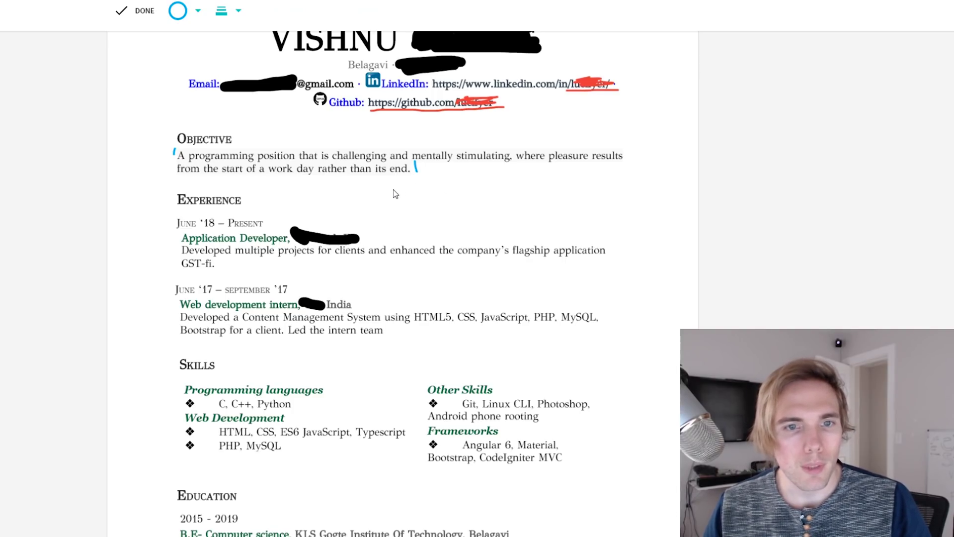
# Draw a blue arrow from Skills up to the Objective
pyautogui.moveTo(174, 370)
pyautogui.mouseDown()
pyautogui.moveTo(137, 250)
pyautogui.moveTo(179, 186)
pyautogui.moveTo(160, 180)
pyautogui.mouseUp()
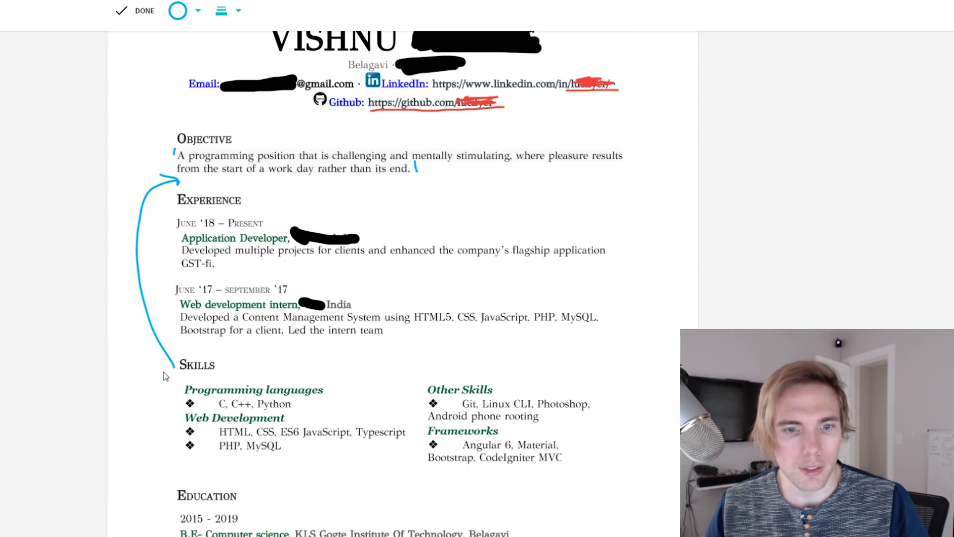
pyautogui.scroll(-5, 163, 372)
pyautogui.scroll(-4, 159, 358)
pyautogui.scroll(4, 183, 215)
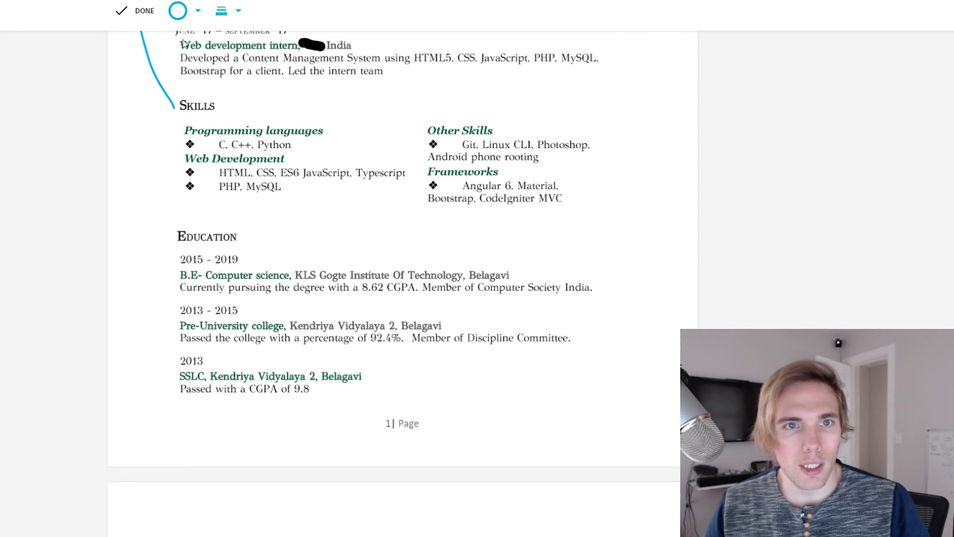
# Switch to red and strike through the B.E., Pre-University and SSLC education lines
pyautogui.click(178, 10)
pyautogui.click(141, 95)
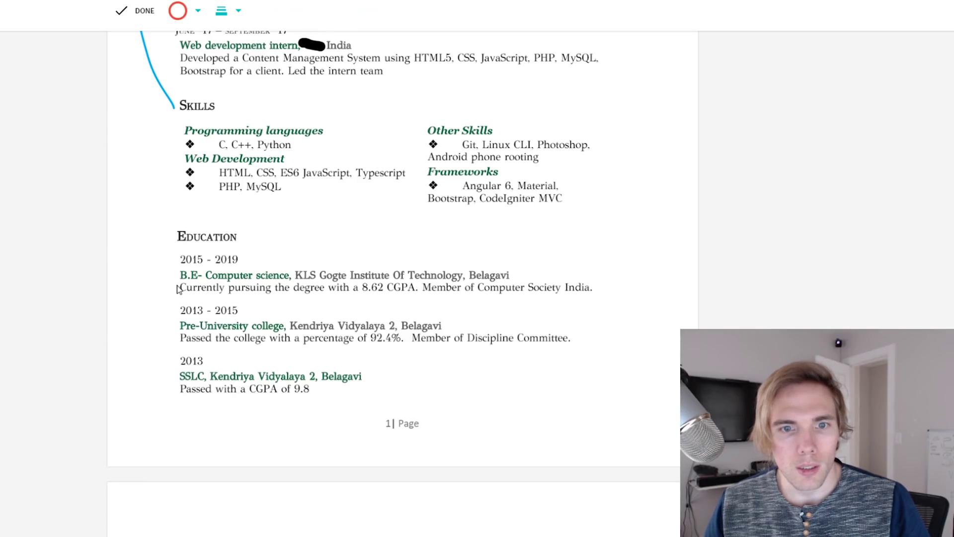
pyautogui.moveTo(179, 289); pyautogui.dragTo(619, 287)
pyautogui.moveTo(177, 340); pyautogui.dragTo(607, 333)
pyautogui.moveTo(176, 383); pyautogui.dragTo(326, 387)
# Strike through the Business English and Coursera certification details in red
pyautogui.scroll(6, 349, 402)
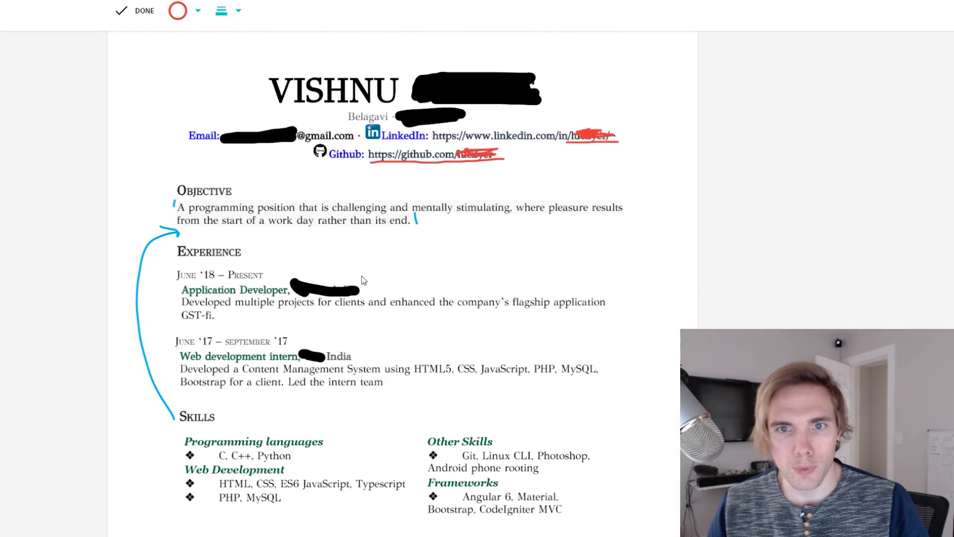
pyautogui.scroll(-10, 365, 280)
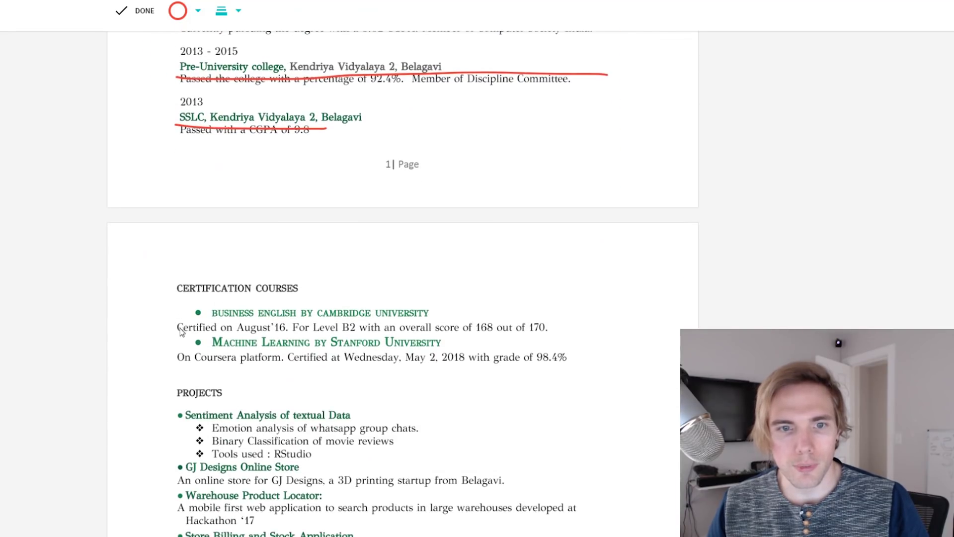
pyautogui.moveTo(173, 326); pyautogui.dragTo(594, 327)
pyautogui.moveTo(553, 361)
pyautogui.mouseDown()
pyautogui.moveTo(171, 358)
pyautogui.moveTo(422, 361)
pyautogui.moveTo(588, 344)
pyautogui.mouseUp()
pyautogui.scroll(1, 422, 348)
pyautogui.scroll(2, 421, 382)
pyautogui.scroll(-5, 411, 298)
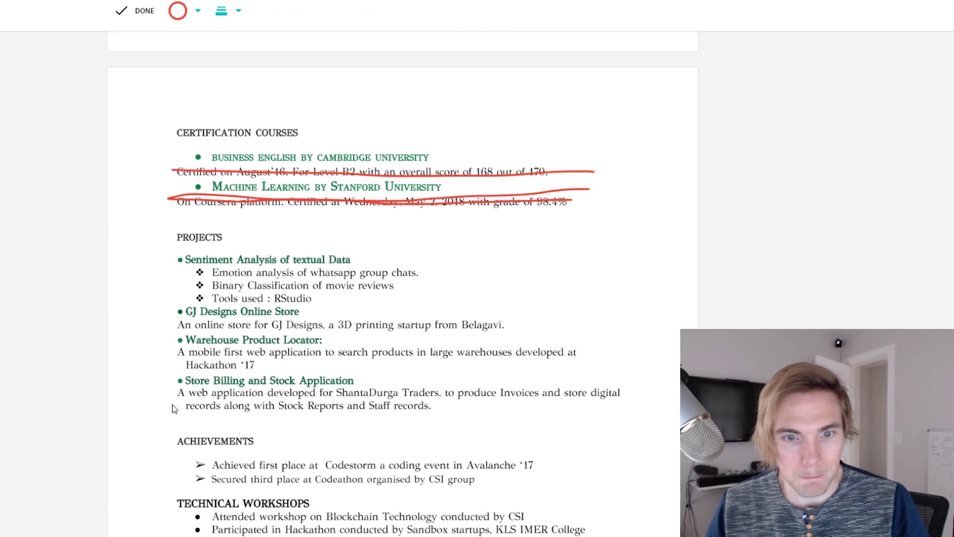
pyautogui.scroll(1, 231, 426)
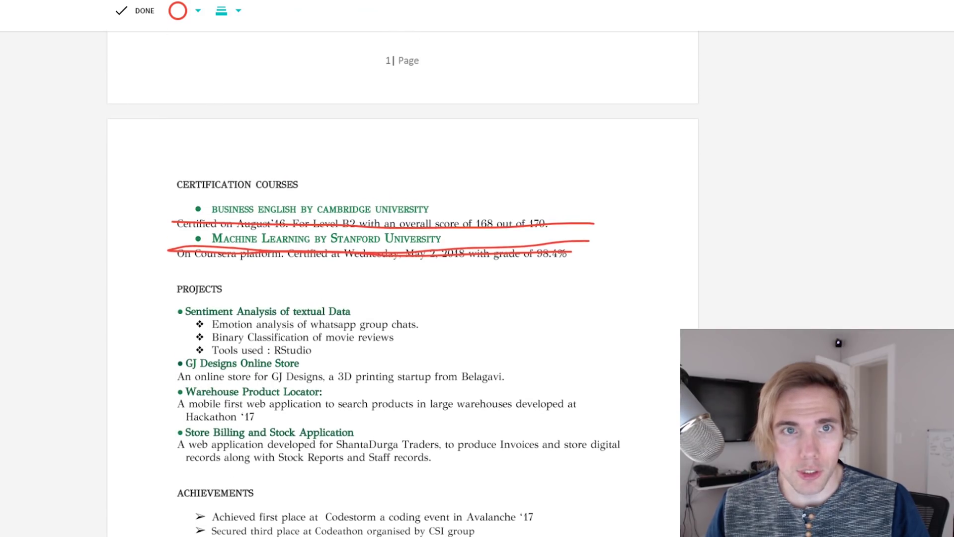
# Switch the pen to blue and draw a margin line up toward Education
pyautogui.click(195, 11)
pyautogui.click(180, 99)
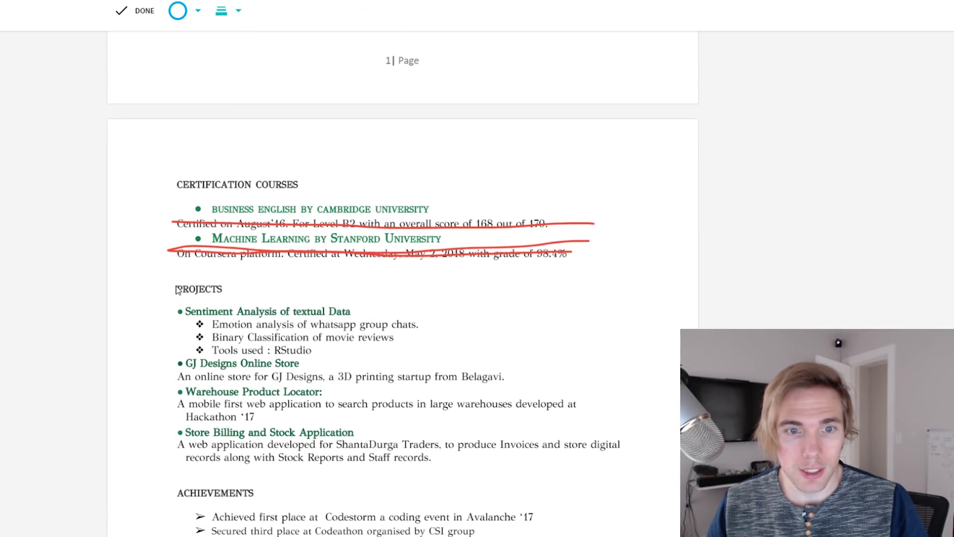
pyautogui.moveTo(178, 289)
pyautogui.mouseDown()
pyautogui.moveTo(154, 285)
pyautogui.moveTo(143, 207)
pyautogui.mouseUp()
pyautogui.scroll(7, 143, 203)
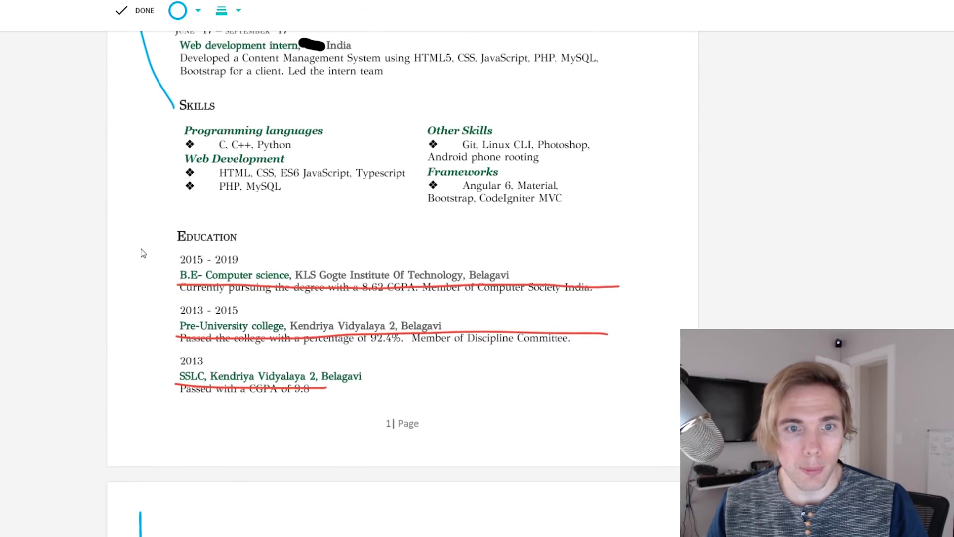
pyautogui.moveTo(144, 462)
pyautogui.mouseDown()
pyautogui.moveTo(148, 205)
pyautogui.moveTo(171, 203)
pyautogui.moveTo(165, 190)
pyautogui.mouseUp()
pyautogui.scroll(2, 157, 314)
pyautogui.scroll(1, 156, 313)
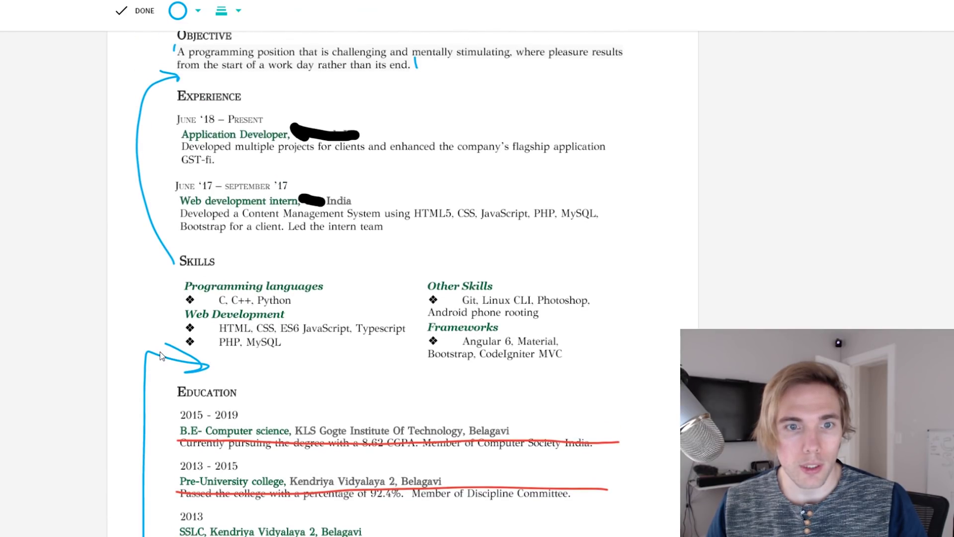
# Draw a blue arrow up the margin to Experience, then undo it
pyautogui.moveTo(157, 354)
pyautogui.mouseDown()
pyautogui.moveTo(120, 209)
pyautogui.moveTo(121, 110)
pyautogui.moveTo(195, 94)
pyautogui.moveTo(182, 85)
pyautogui.mouseUp()
pyautogui.hotkey('ctrl', 'z')
pyautogui.scroll(-10, 124, 290)
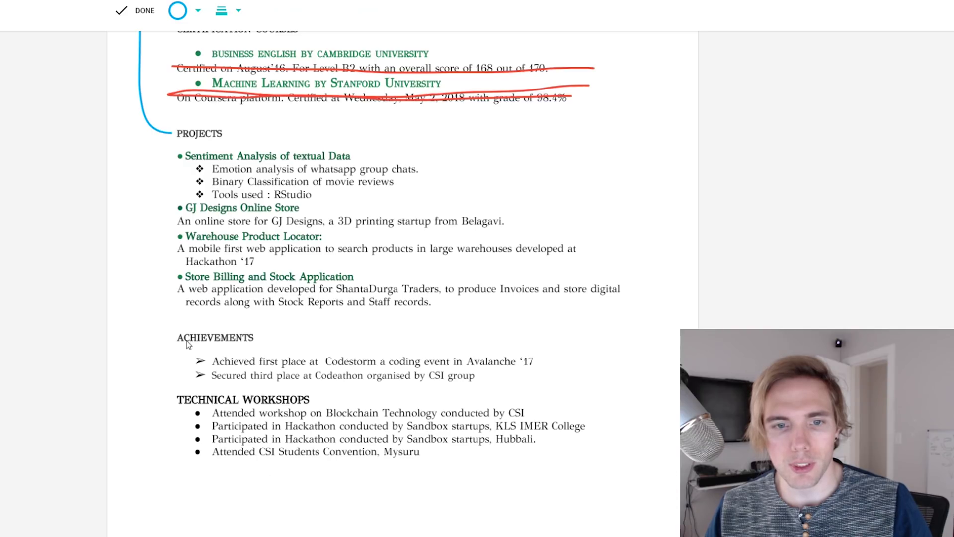
pyautogui.scroll(15, 160, 366)
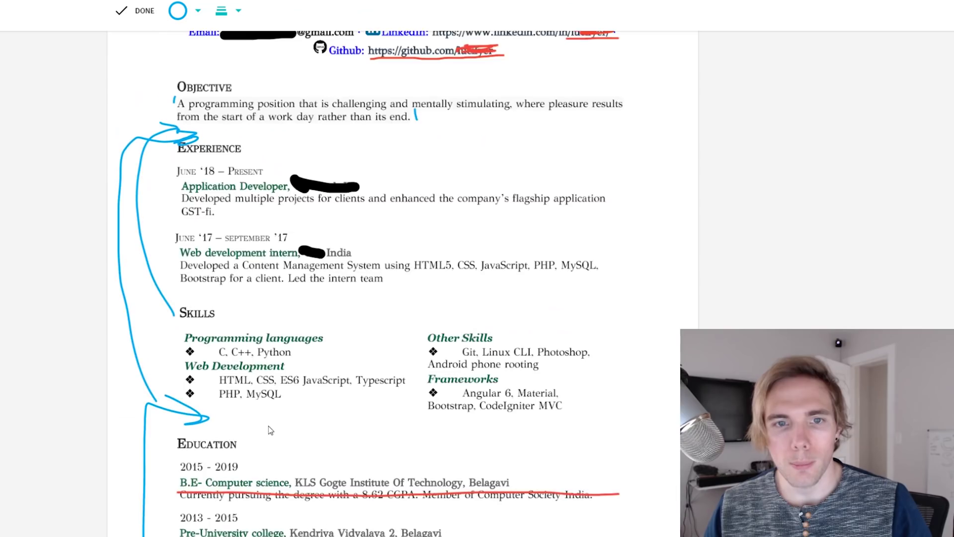
pyautogui.scroll(-20, 309, 392)
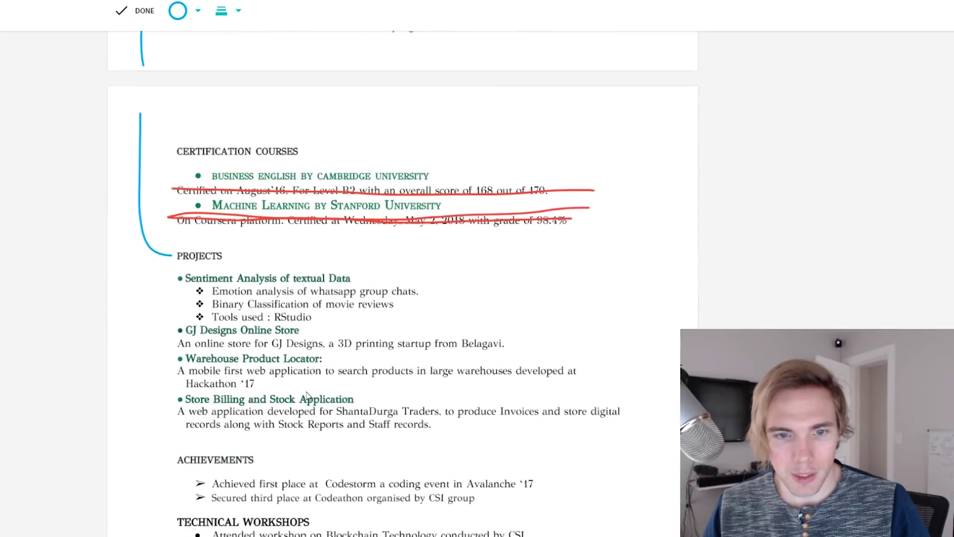
pyautogui.scroll(10, 308, 396)
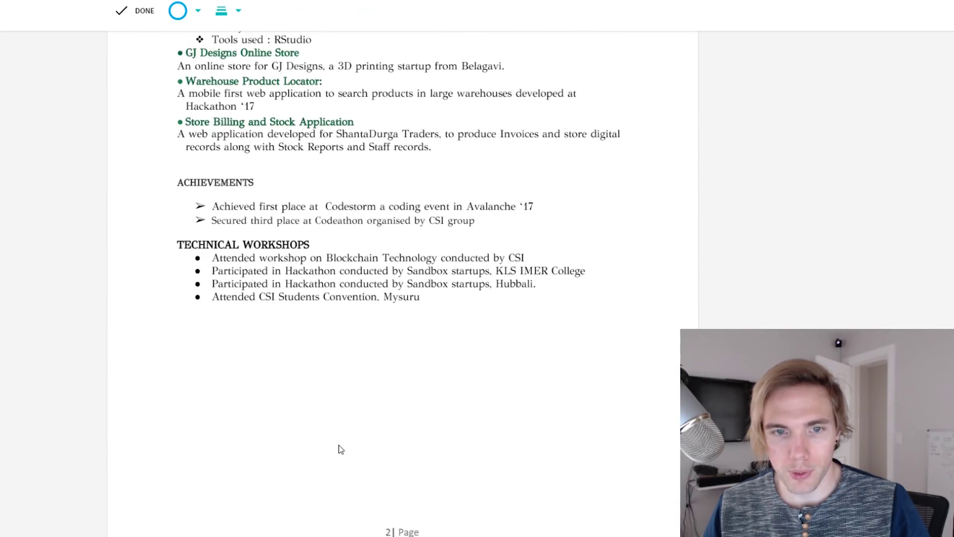
pyautogui.scroll(6, 348, 491)
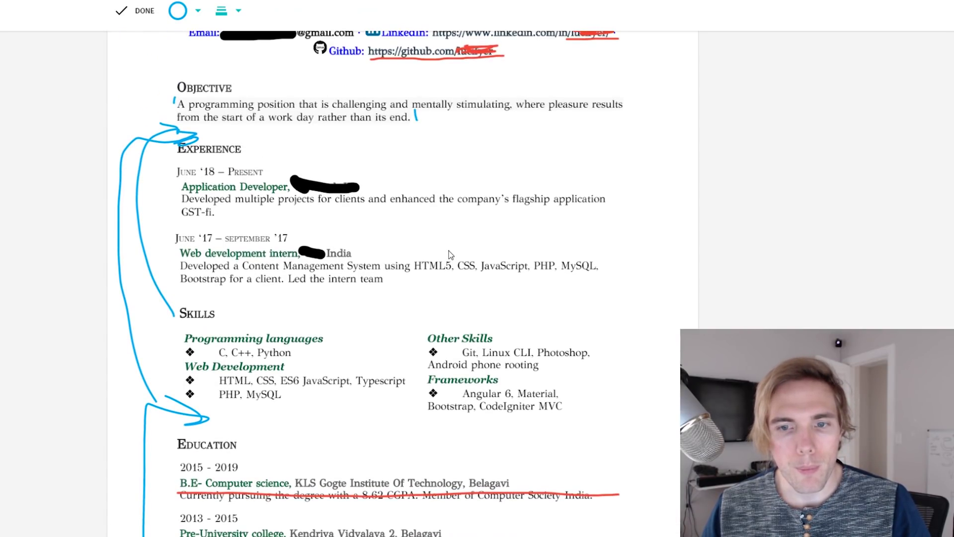
pyautogui.scroll(-4, 449, 255)
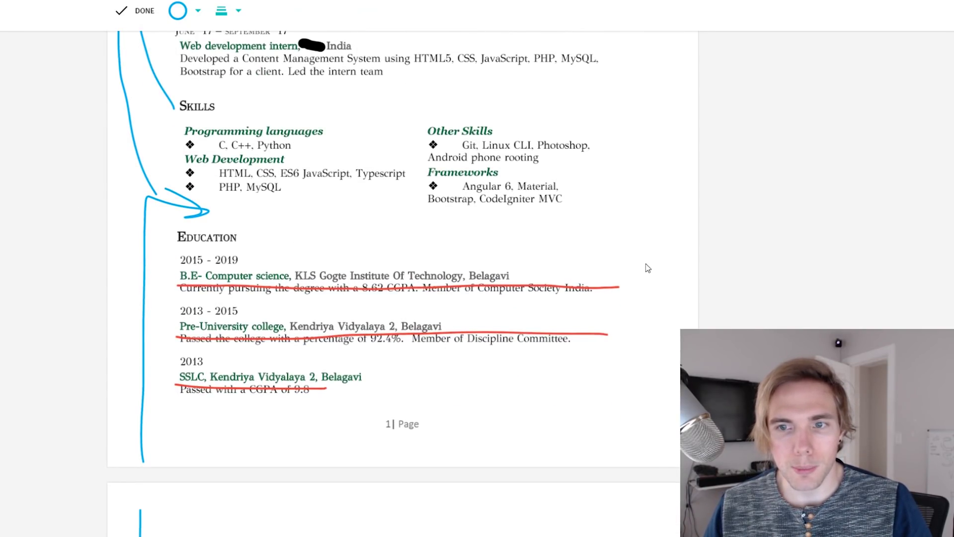
# Bracket the Education section on its right side and add two small blue ticks
pyautogui.moveTo(653, 253)
pyautogui.mouseDown()
pyautogui.moveTo(670, 409)
pyautogui.moveTo(567, 417)
pyautogui.mouseUp()
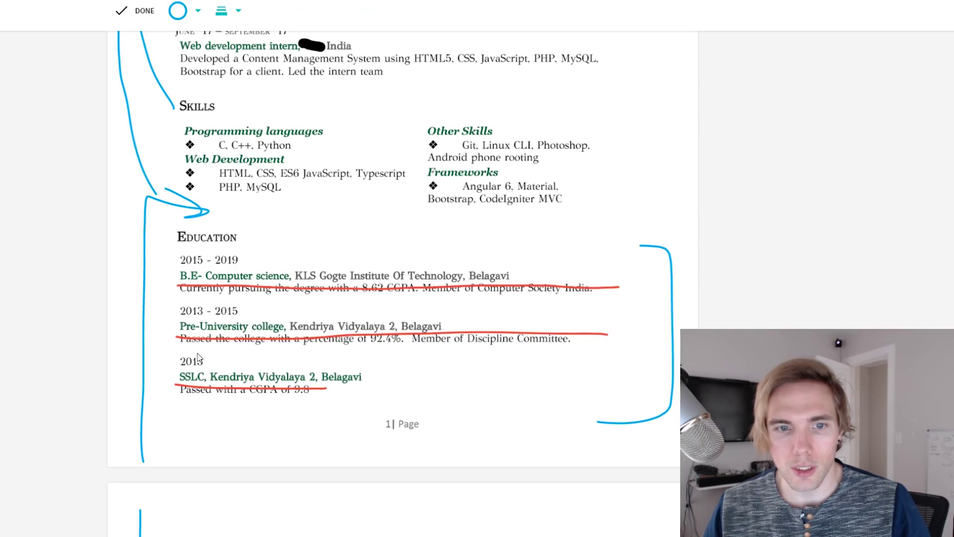
pyautogui.moveTo(195, 297); pyautogui.dragTo(195, 314)
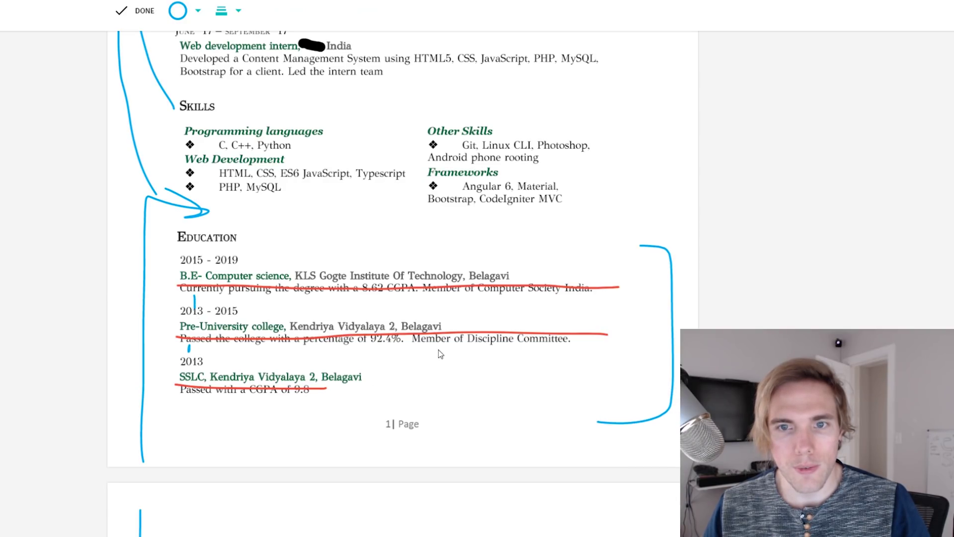
pyautogui.scroll(-1, 279, 202)
pyautogui.scroll(-4, 279, 204)
pyautogui.moveTo(256, 342); pyautogui.dragTo(254, 353)
pyautogui.scroll(-2, 255, 353)
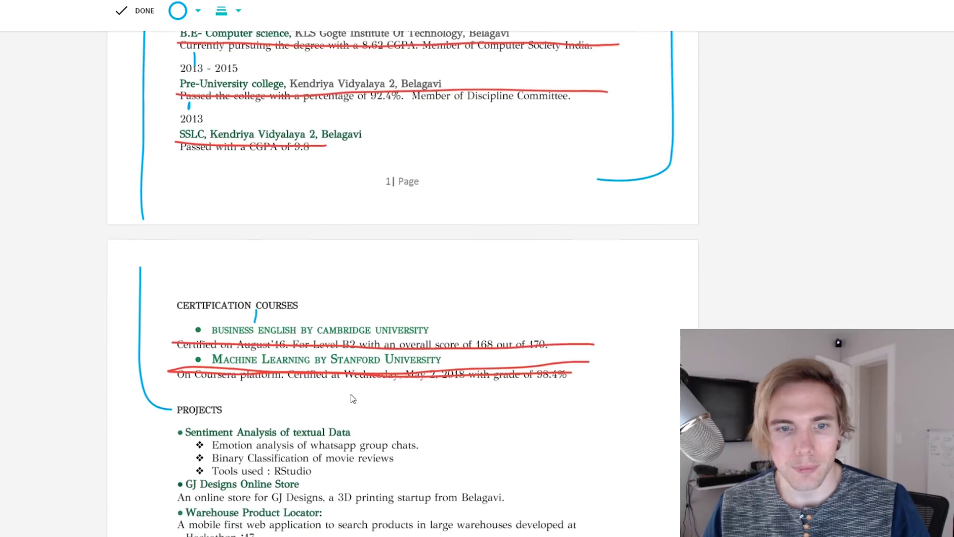
pyautogui.scroll(-2, 175, 414)
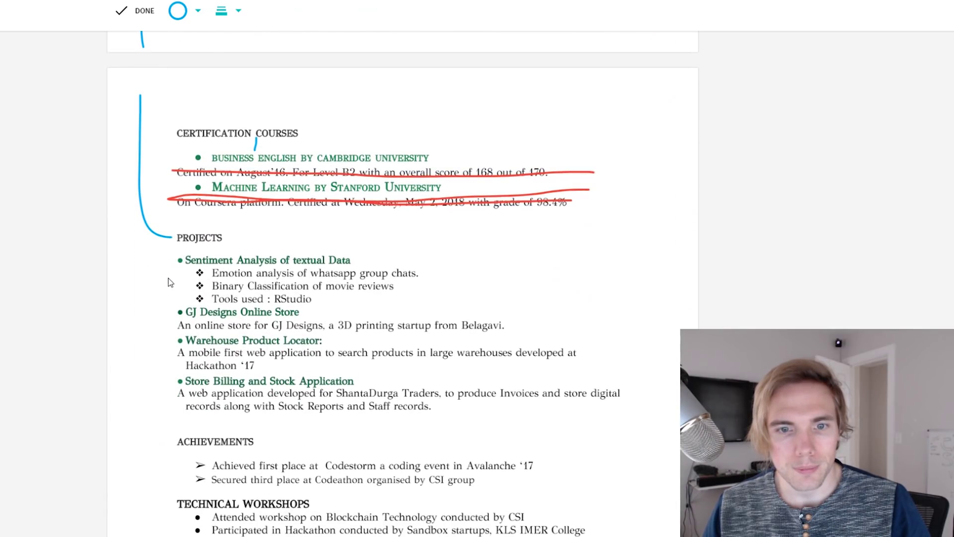
pyautogui.scroll(15, 184, 289)
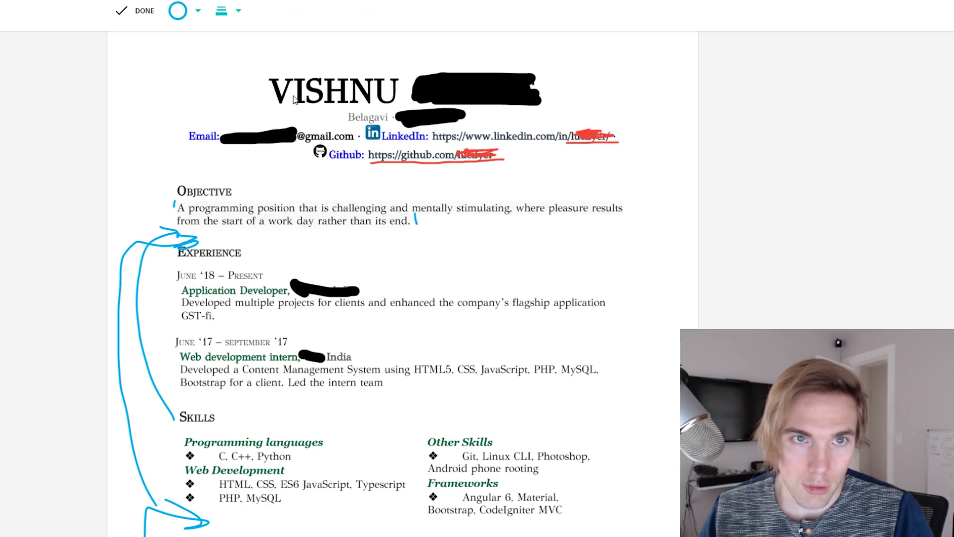
# Pick the green swatch and scroll down through the lower résumé sections
pyautogui.click(196, 13)
pyautogui.click(223, 96)
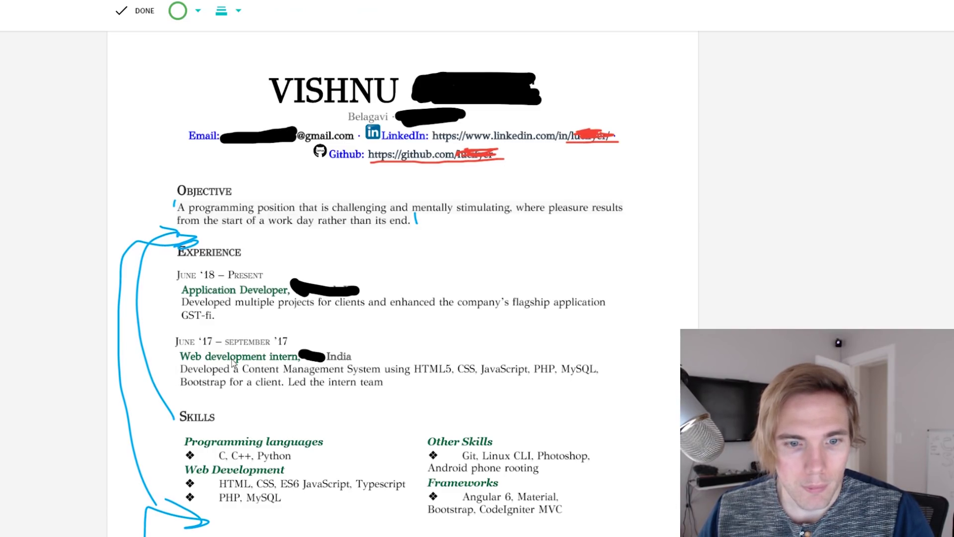
pyautogui.scroll(-3, 199, 398)
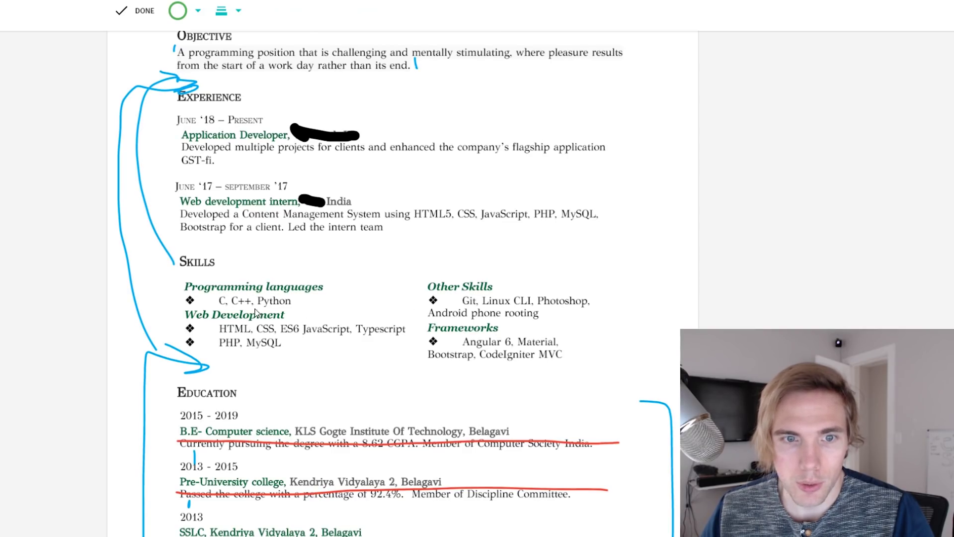
pyautogui.scroll(-5, 336, 317)
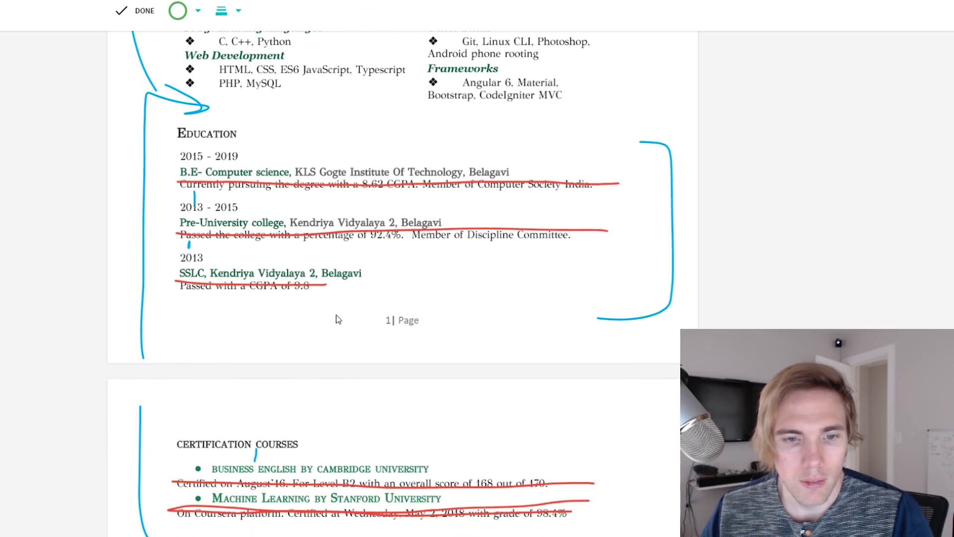
pyautogui.scroll(-6, 334, 316)
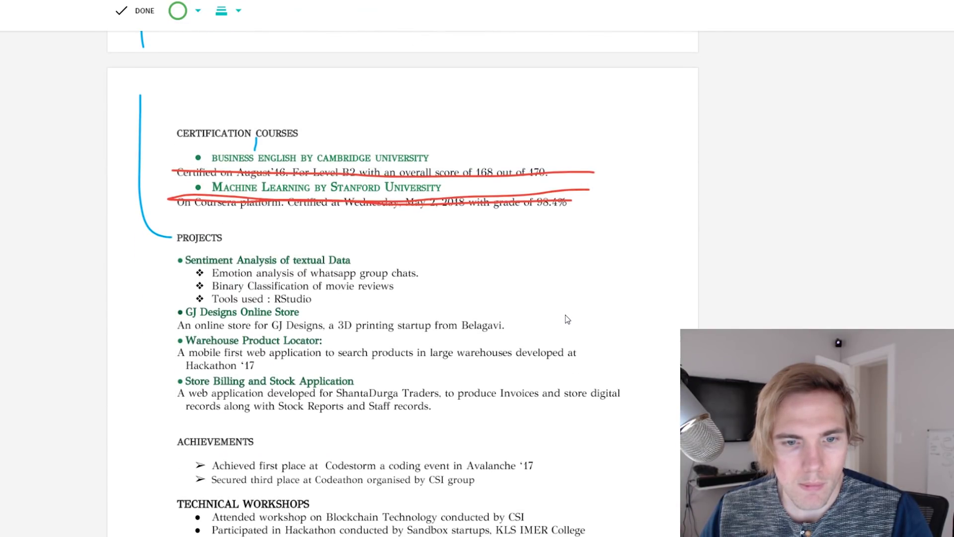
pyautogui.scroll(-1, 610, 344)
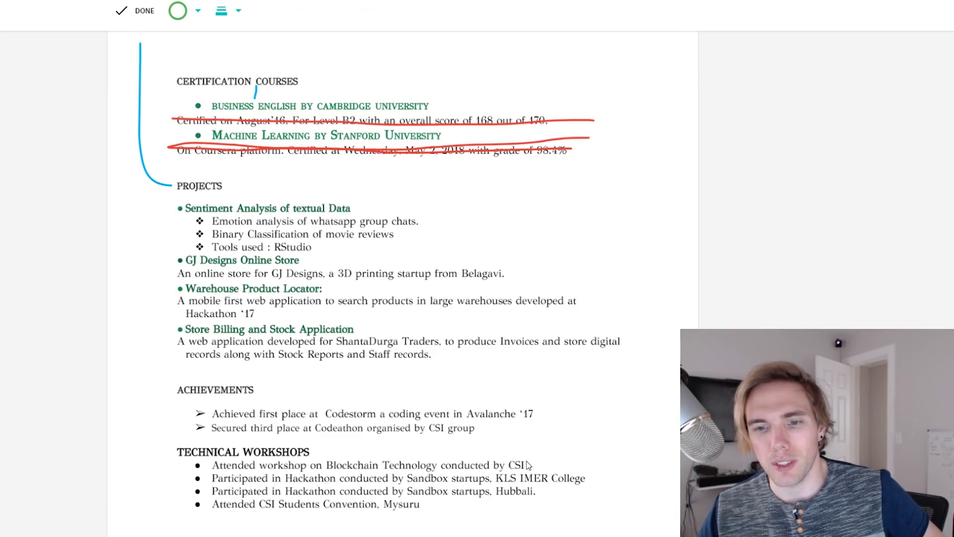
pyautogui.click(178, 12)
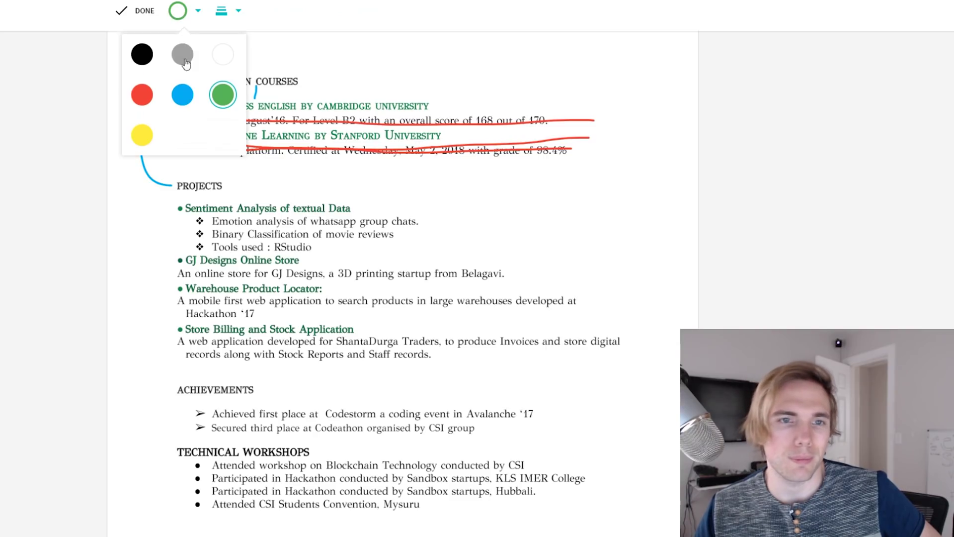
# Choose red and strike through the TECHNICAL WORKSHOPS heading and all its bullets
pyautogui.click(142, 95)
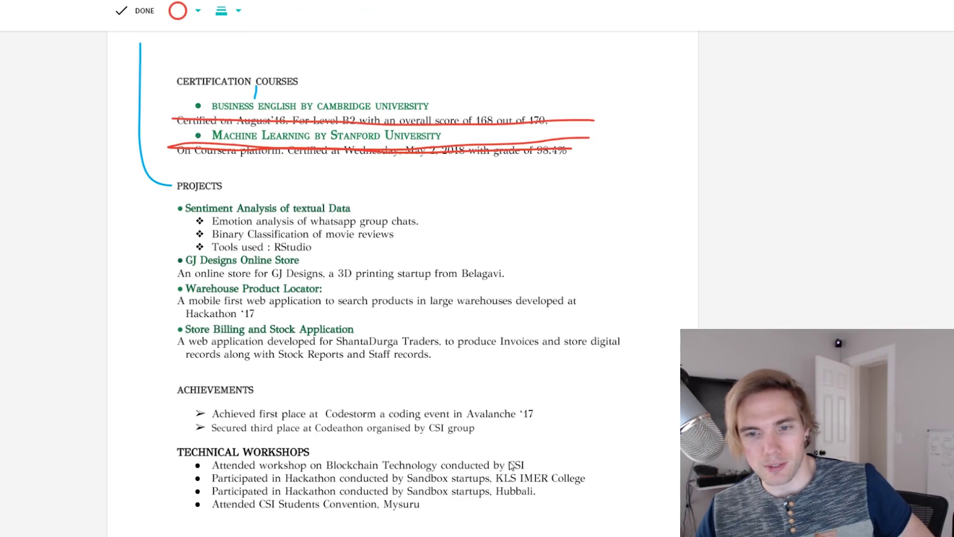
pyautogui.moveTo(540, 460); pyautogui.dragTo(195, 504)
pyautogui.moveTo(189, 463); pyautogui.dragTo(545, 512)
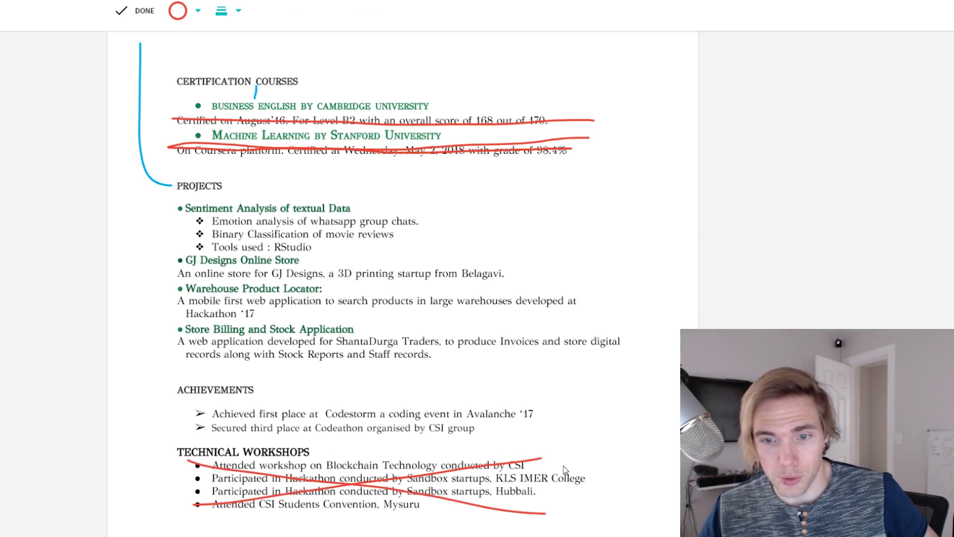
pyautogui.moveTo(309, 449)
pyautogui.mouseDown()
pyautogui.moveTo(149, 450)
pyautogui.moveTo(148, 471)
pyautogui.moveTo(214, 466)
pyautogui.mouseUp()
pyautogui.moveTo(517, 471)
pyautogui.mouseDown()
pyautogui.moveTo(214, 496)
pyautogui.moveTo(547, 512)
pyautogui.moveTo(416, 478)
pyautogui.moveTo(526, 480)
pyautogui.mouseUp()
pyautogui.scroll(1, 265, 455)
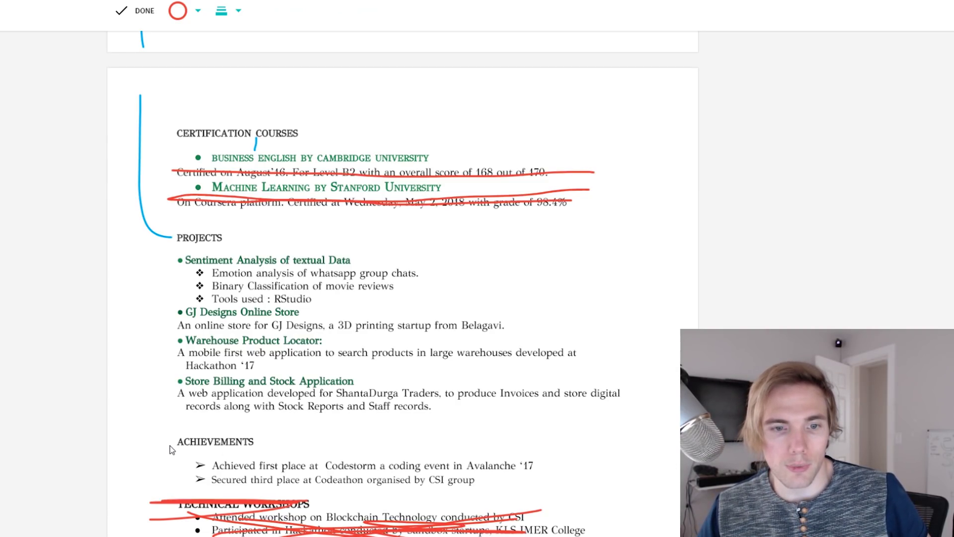
# Draw a red mark at ACHIEVEMENTS, then a blue margin line up to the Education heading
pyautogui.scroll(1, 171, 449)
pyautogui.moveTo(151, 467)
pyautogui.mouseDown()
pyautogui.moveTo(170, 495)
pyautogui.moveTo(143, 413)
pyautogui.moveTo(138, 323)
pyautogui.mouseUp()
pyautogui.click(177, 10)
pyautogui.click(183, 94)
pyautogui.scroll(6, 138, 320)
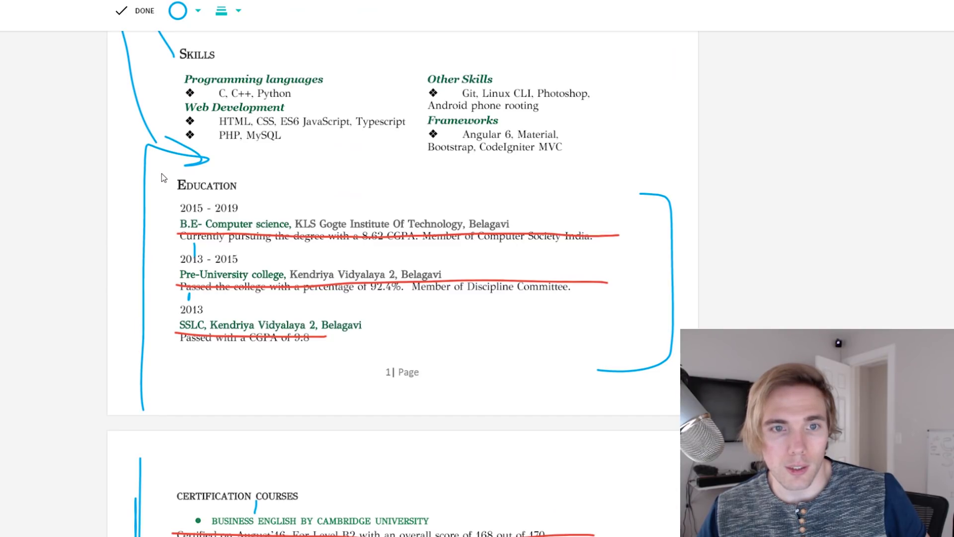
pyautogui.moveTo(144, 410)
pyautogui.mouseDown()
pyautogui.moveTo(150, 251)
pyautogui.moveTo(166, 175)
pyautogui.moveTo(198, 181)
pyautogui.mouseUp()
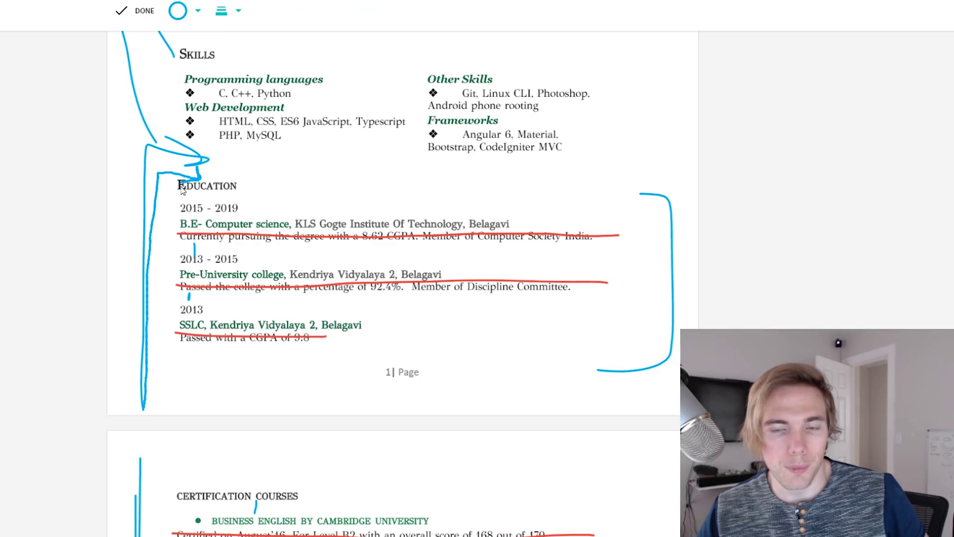
pyautogui.scroll(6, 315, 321)
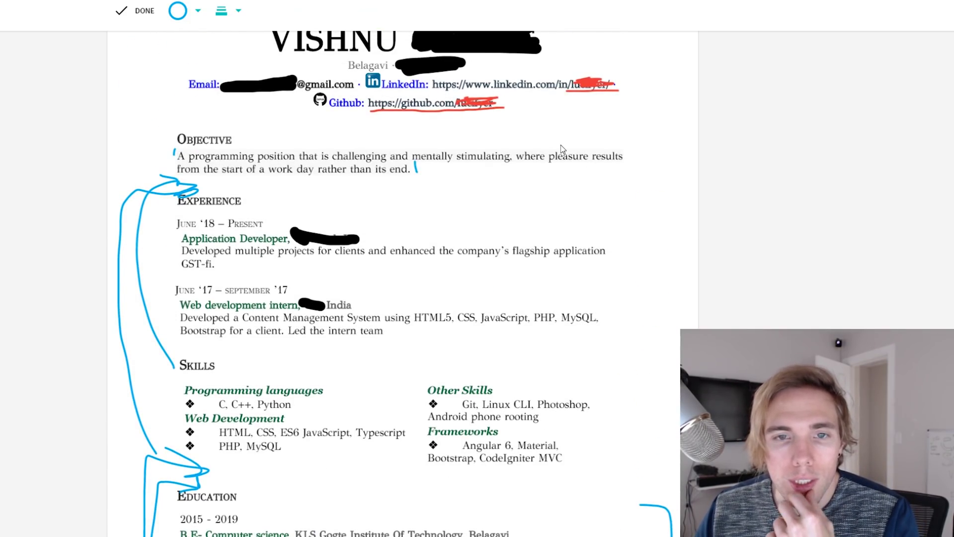
pyautogui.scroll(3, 546, 303)
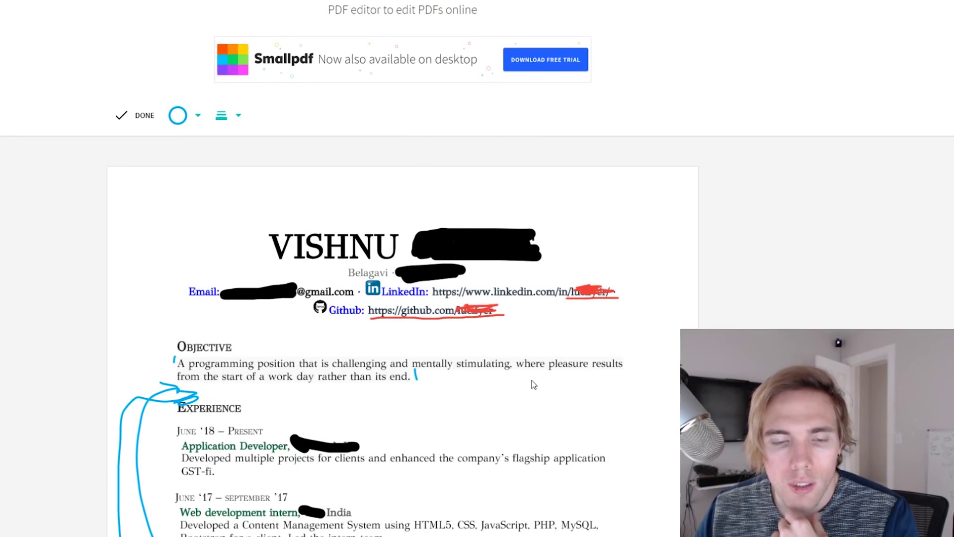
pyautogui.scroll(-5, 533, 382)
pyautogui.scroll(-10, 535, 227)
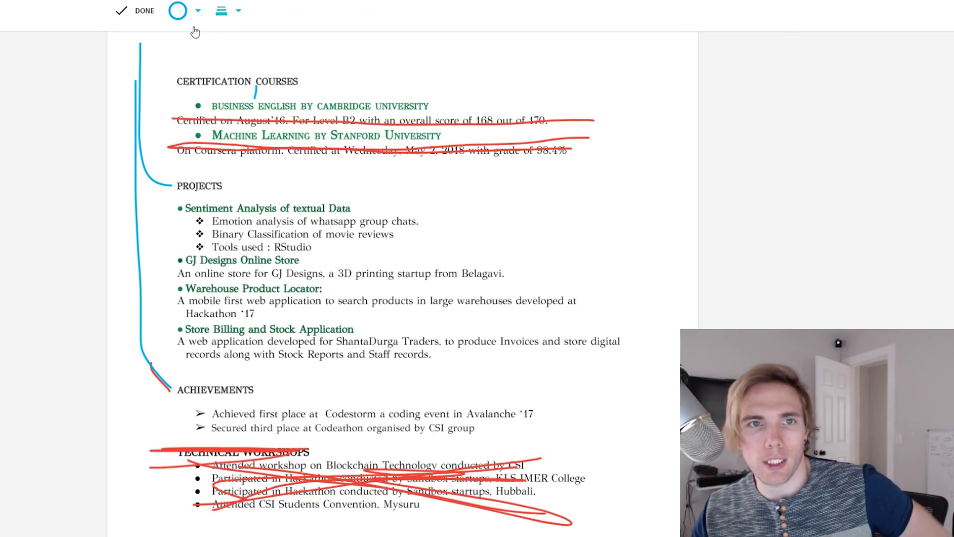
# Circle the Warehouse Product Locator title with the blue pen
pyautogui.click(198, 10)
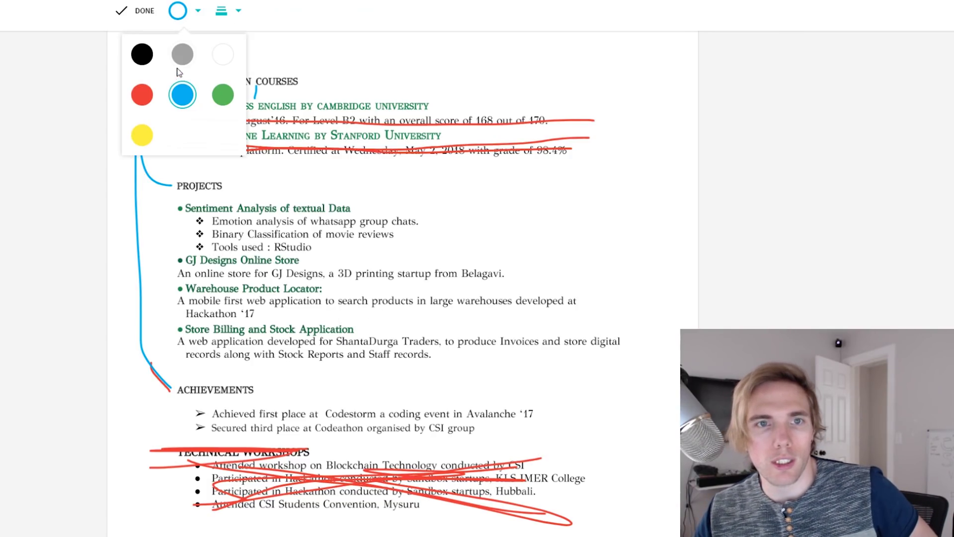
pyautogui.click(328, 299)
pyautogui.moveTo(332, 274)
pyautogui.mouseDown()
pyautogui.moveTo(342, 287)
pyautogui.moveTo(309, 254)
pyautogui.mouseUp()
# Switch the pen to green and circle the project titles
pyautogui.click(198, 11)
pyautogui.click(220, 94)
pyautogui.moveTo(354, 206); pyautogui.dragTo(366, 209)
pyautogui.scroll(15, 523, 229)
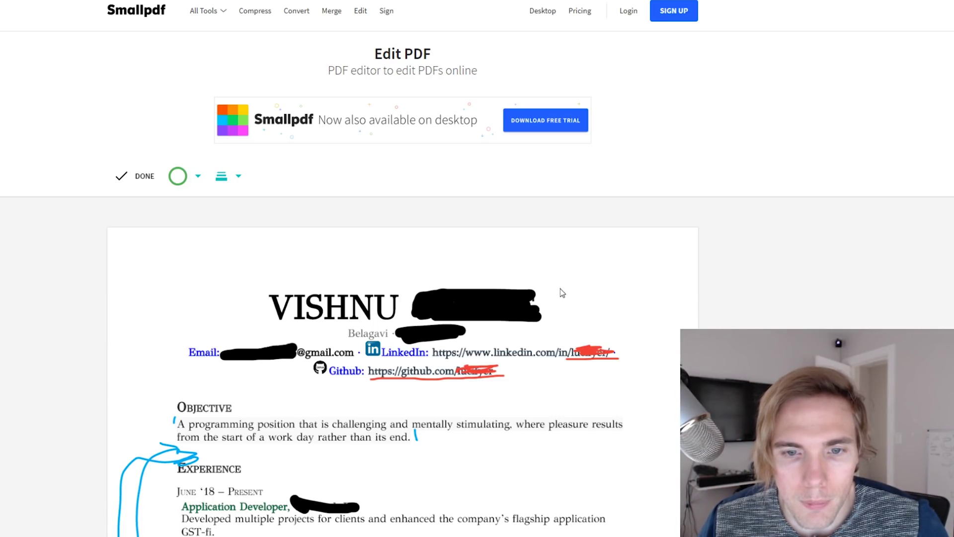
pyautogui.scroll(-2, 560, 288)
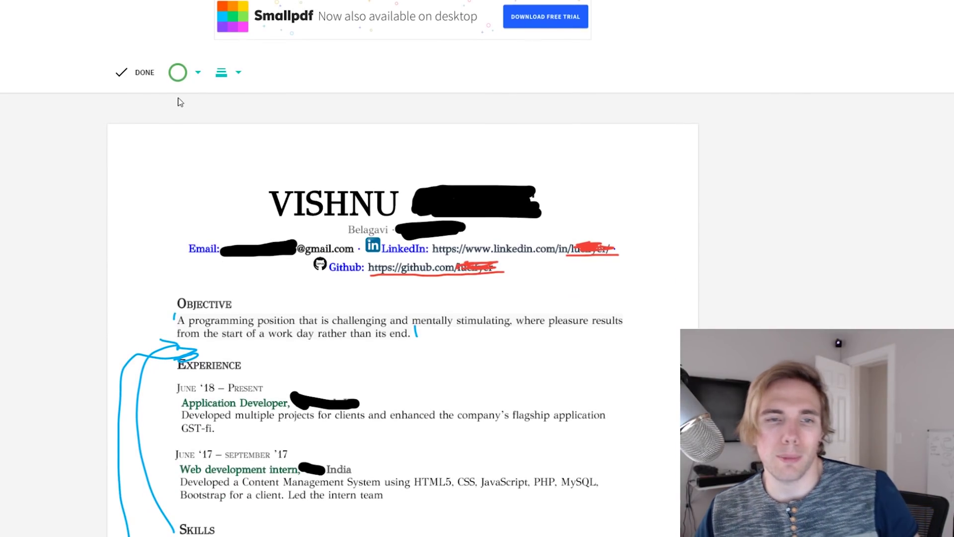
# Change the pen colour to red and scroll through the résumé
pyautogui.click(178, 72)
pyautogui.click(142, 157)
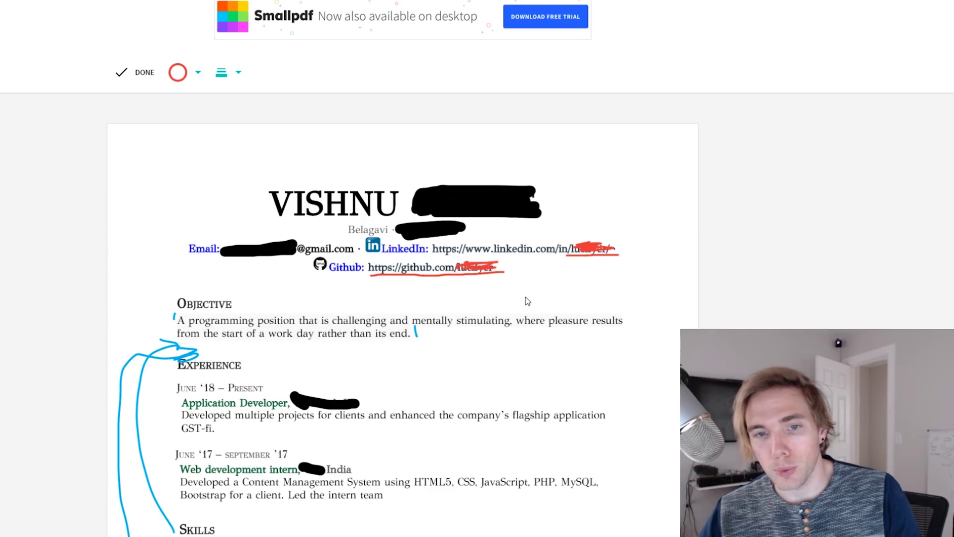
pyautogui.scroll(-1, 471, 323)
pyautogui.scroll(-15, 472, 325)
pyautogui.scroll(6, 475, 378)
pyautogui.scroll(10, 475, 375)
pyautogui.scroll(-3, 476, 377)
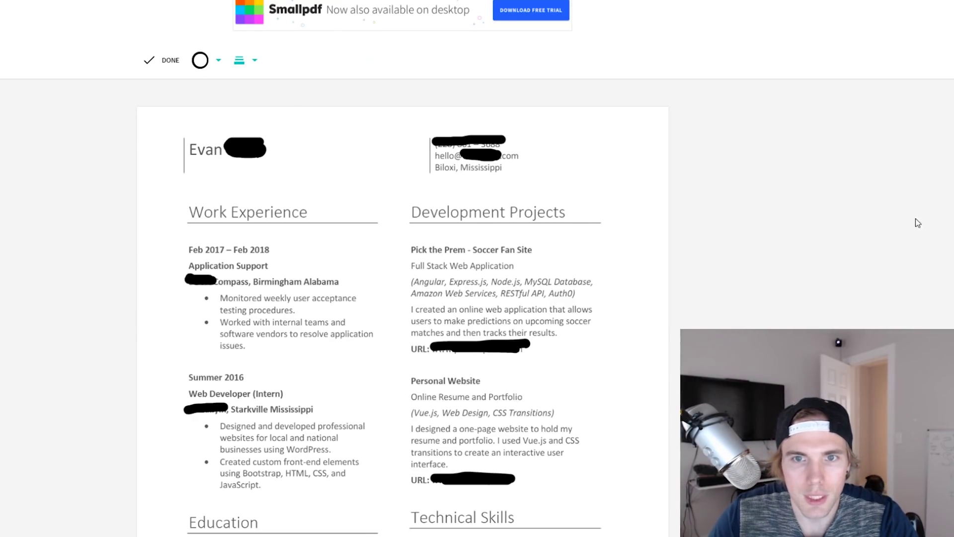
# Set the pen to Normal thickness and blue colour
pyautogui.scroll(-2, 844, 179)
pyautogui.scroll(-3, 841, 176)
pyautogui.scroll(5, 826, 249)
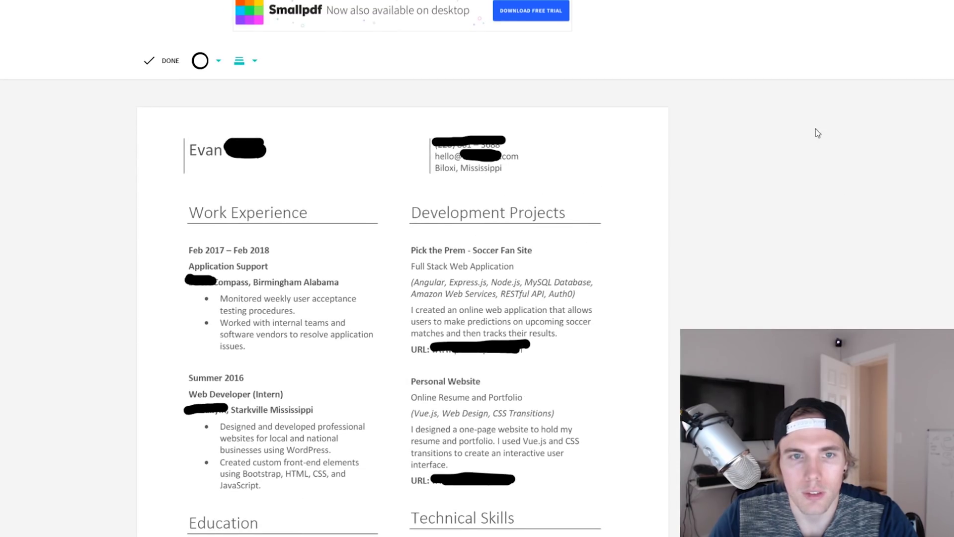
pyautogui.click(240, 61)
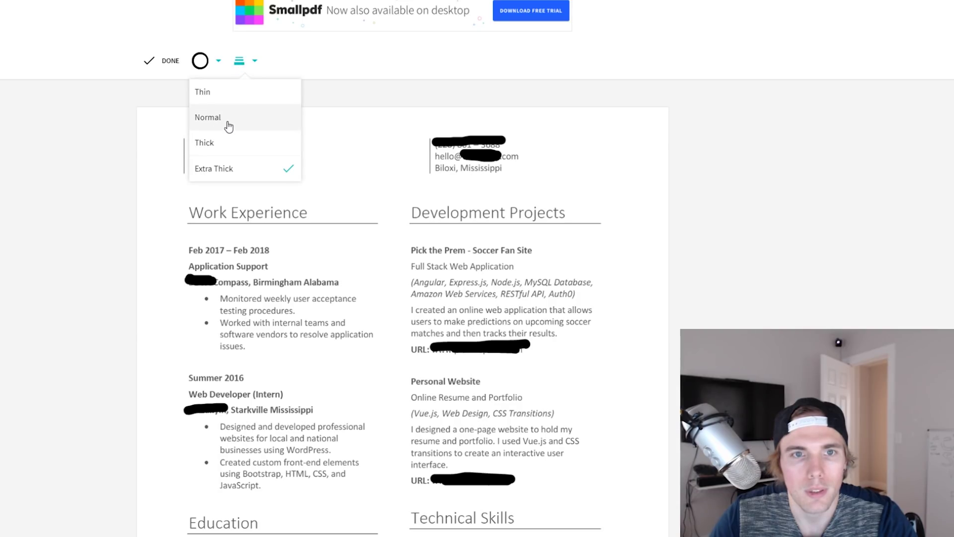
pyautogui.click(227, 121)
pyautogui.click(201, 66)
pyautogui.click(205, 133)
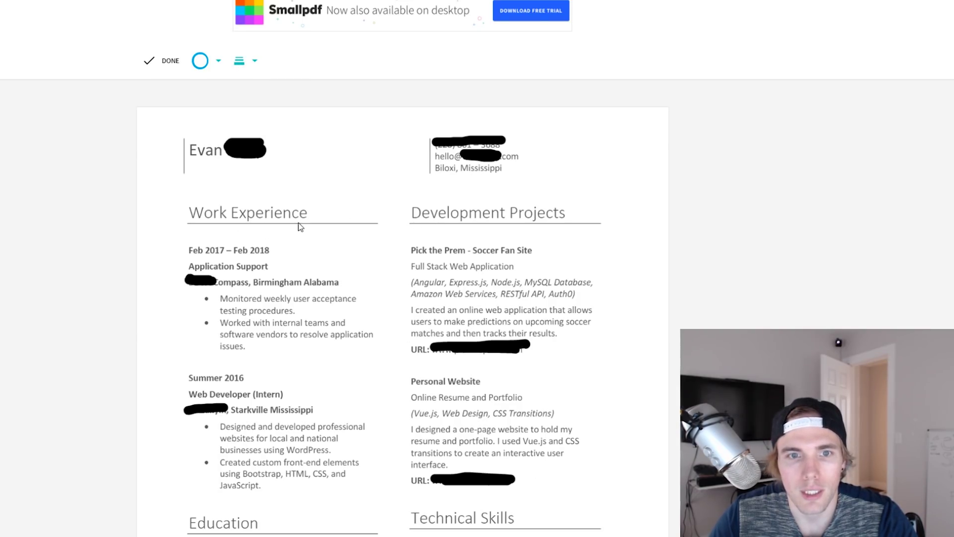
# Draw arrows looping Work Experience → Development Projects → Technical Skills → Work Experience
pyautogui.moveTo(325, 212)
pyautogui.mouseDown()
pyautogui.moveTo(424, 198)
pyautogui.moveTo(426, 186)
pyautogui.mouseUp()
pyautogui.moveTo(389, 512)
pyautogui.mouseDown()
pyautogui.moveTo(183, 500)
pyautogui.moveTo(170, 221)
pyautogui.moveTo(156, 212)
pyautogui.mouseUp()
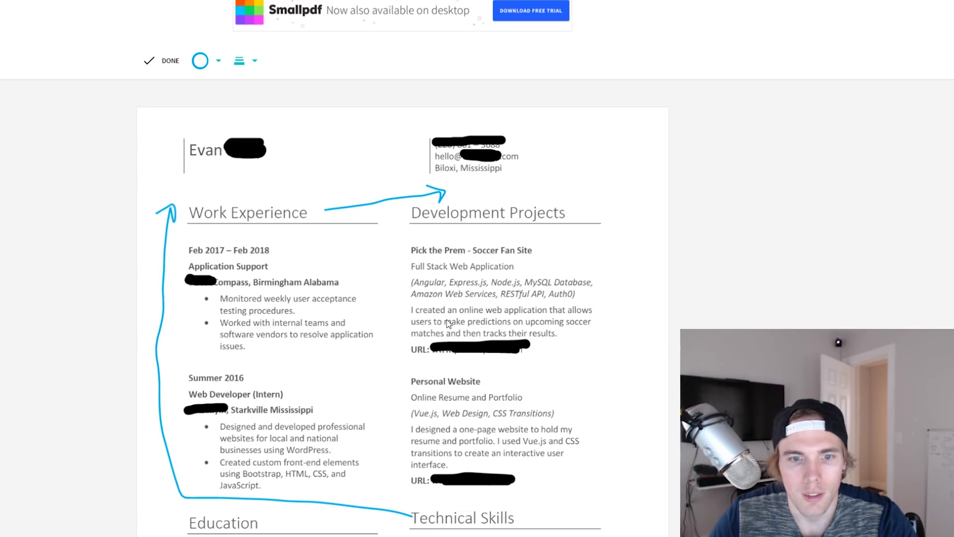
pyautogui.scroll(-2, 579, 126)
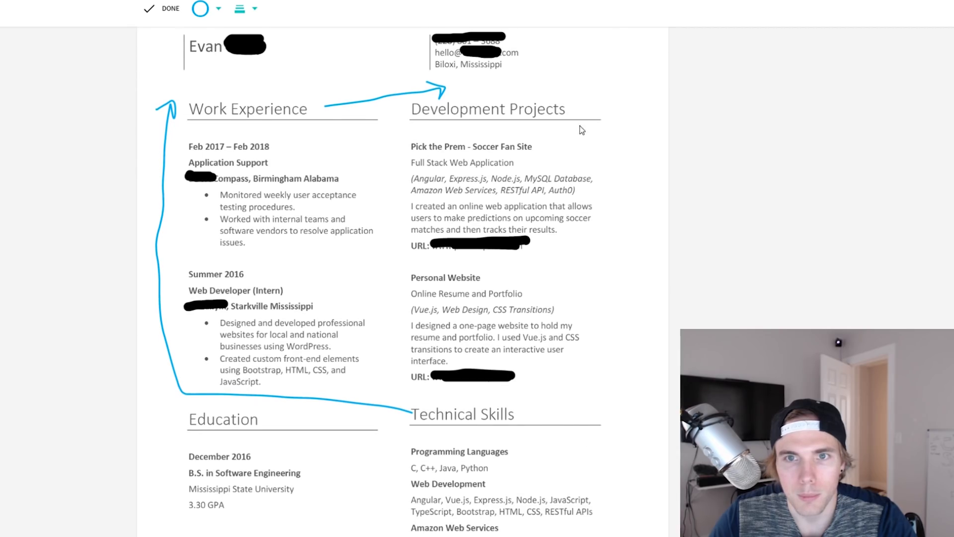
pyautogui.moveTo(647, 169)
pyautogui.mouseDown()
pyautogui.moveTo(614, 449)
pyautogui.moveTo(625, 464)
pyautogui.mouseUp()
pyautogui.scroll(-8, 262, 341)
# Draw a large blue question mark on the blank second page
pyautogui.scroll(6, 514, 363)
pyautogui.scroll(-7, 520, 370)
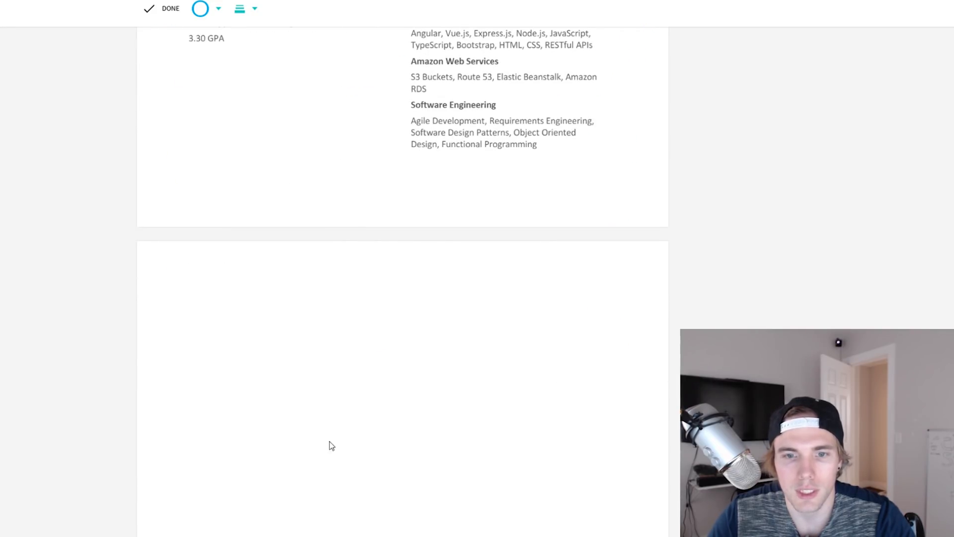
pyautogui.moveTo(314, 312)
pyautogui.mouseDown()
pyautogui.moveTo(389, 324)
pyautogui.moveTo(349, 488)
pyautogui.mouseUp()
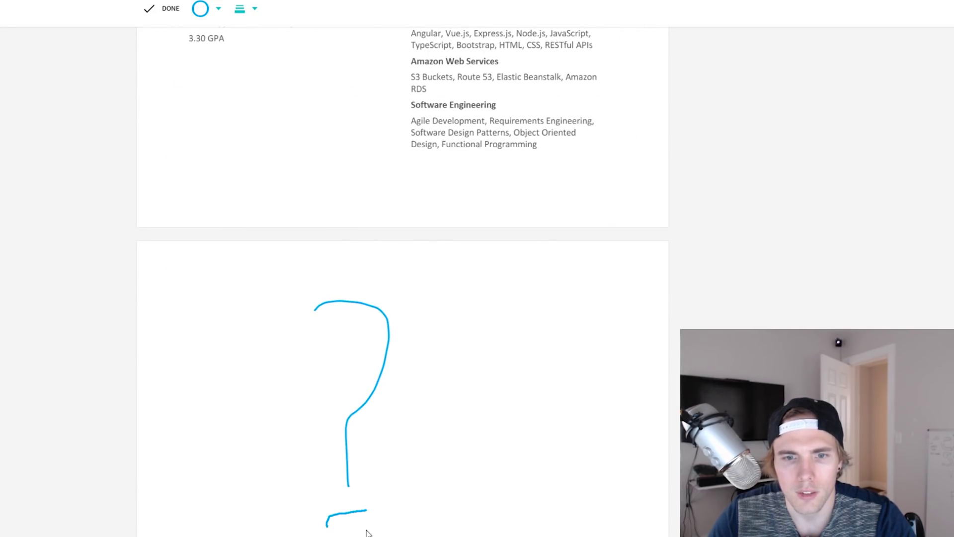
pyautogui.moveTo(372, 530); pyautogui.dragTo(369, 511)
# Scroll through the résumé to review the annotations, ending near the top
pyautogui.scroll(3, 525, 419)
pyautogui.scroll(7, 536, 483)
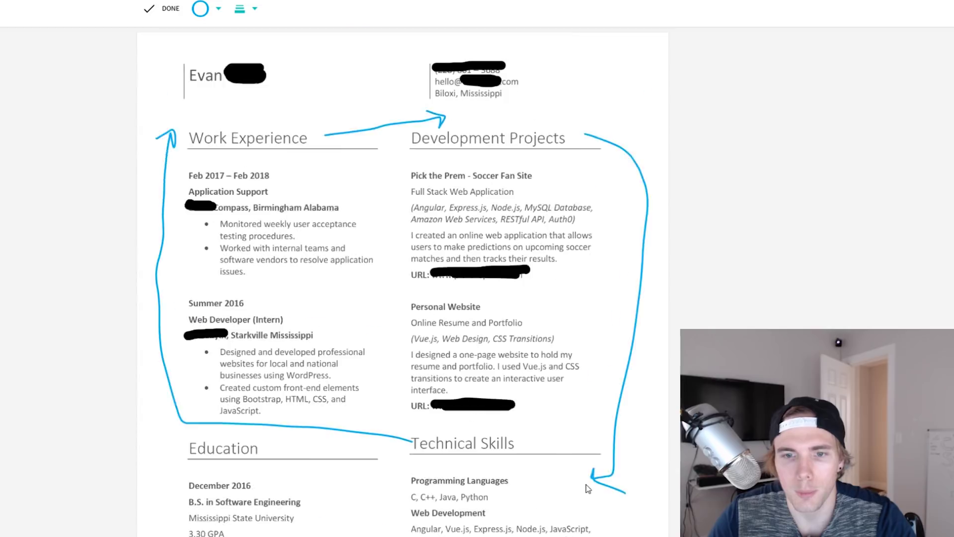
pyautogui.scroll(-11, 507, 433)
pyautogui.scroll(-6, 507, 385)
pyautogui.scroll(6, 407, 409)
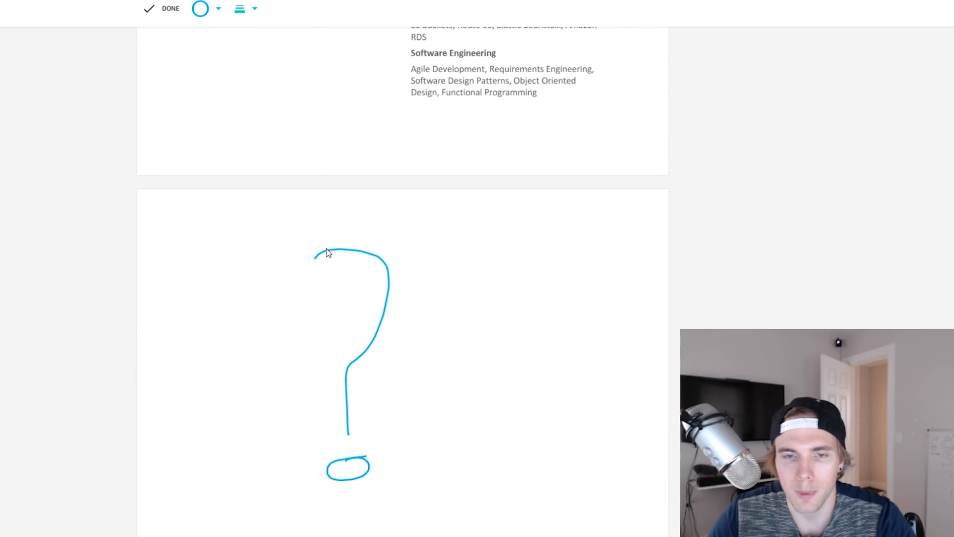
pyautogui.scroll(6, 511, 260)
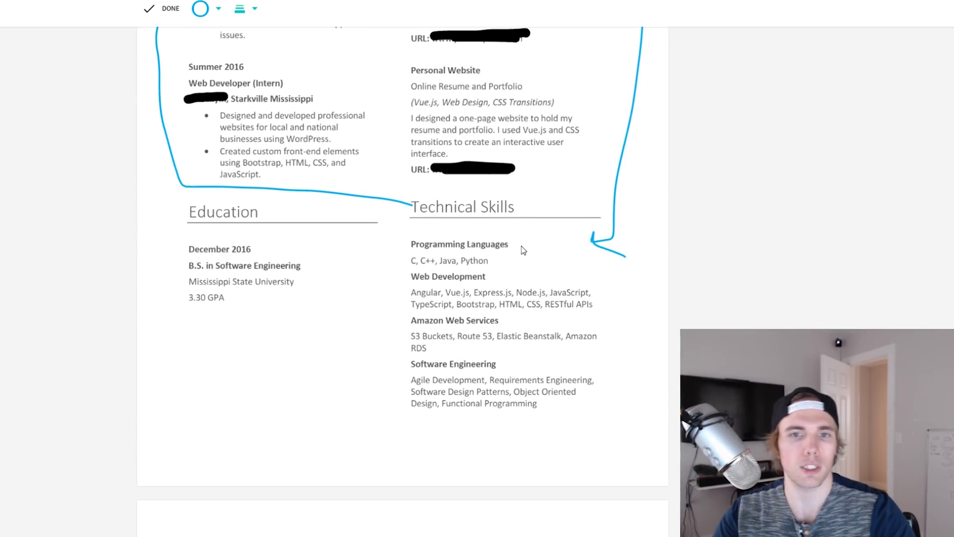
pyautogui.scroll(8, 522, 248)
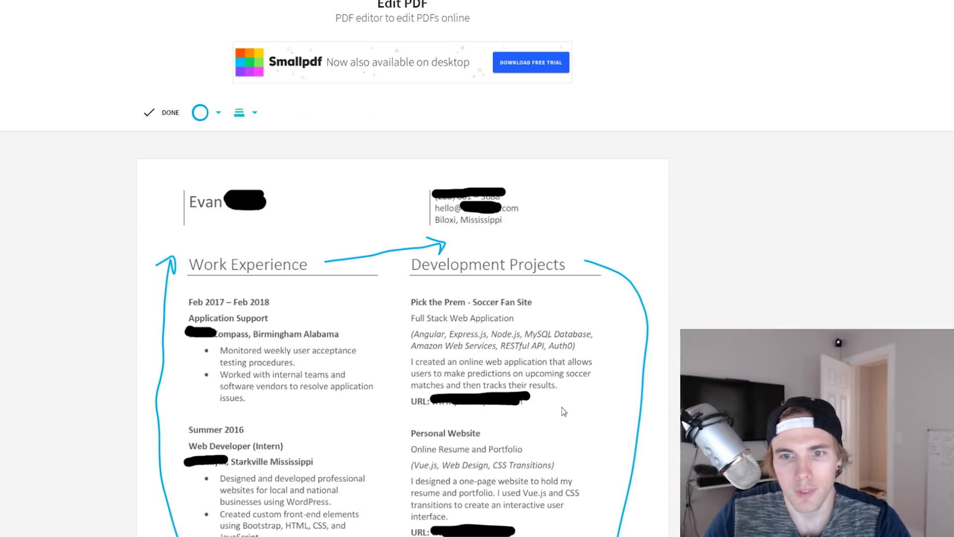
pyautogui.scroll(-2, 472, 428)
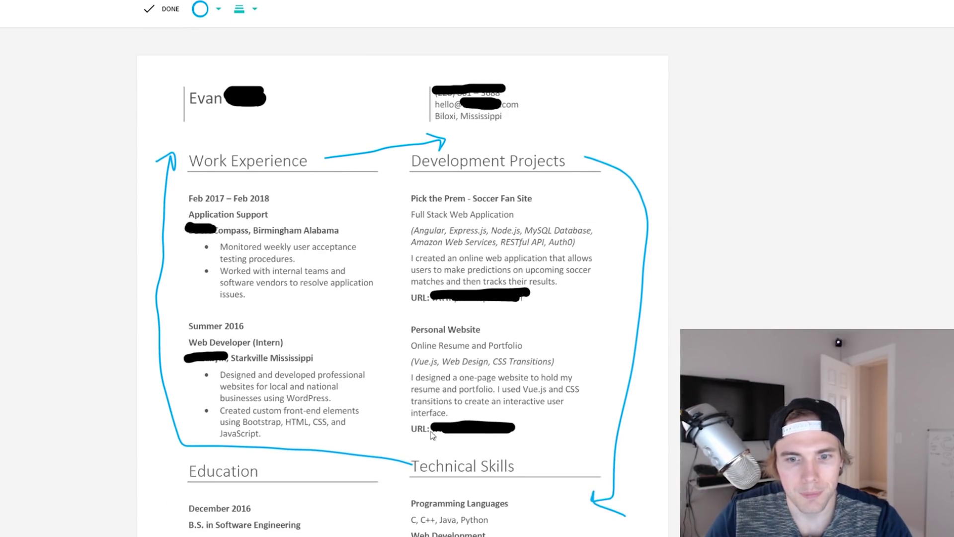
pyautogui.scroll(-2, 440, 397)
pyautogui.scroll(3, 501, 463)
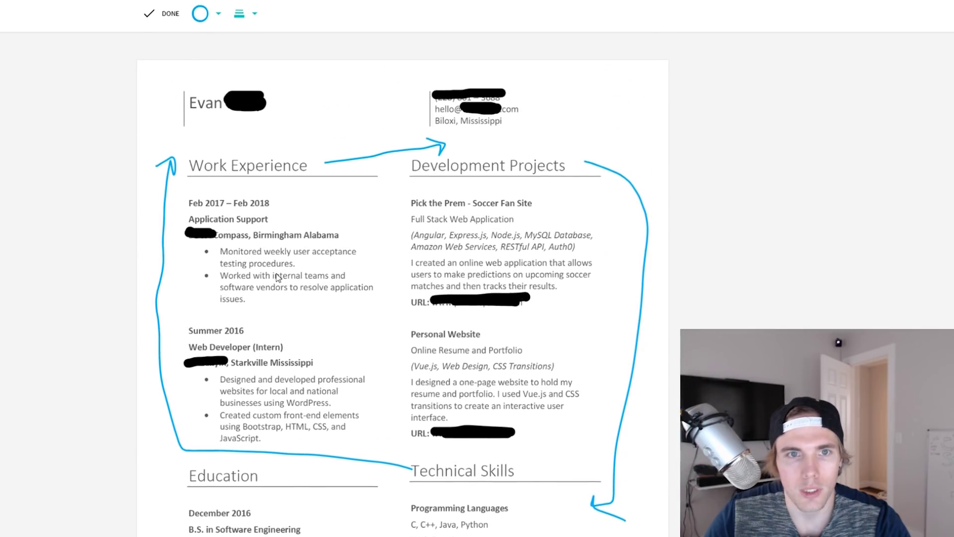
pyautogui.scroll(1, 549, 222)
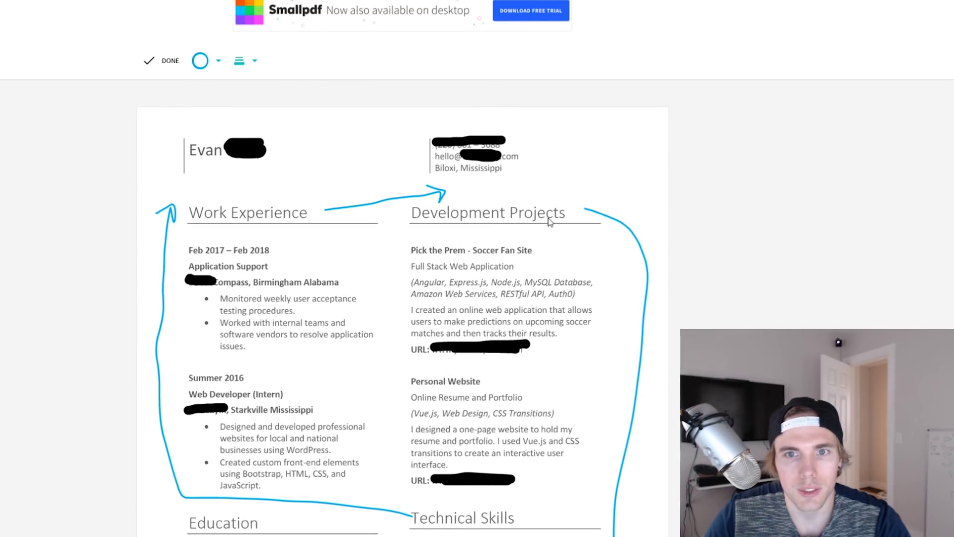
# Switch the pen to green and draw a bracket below the name
pyautogui.click(209, 63)
pyautogui.click(239, 137)
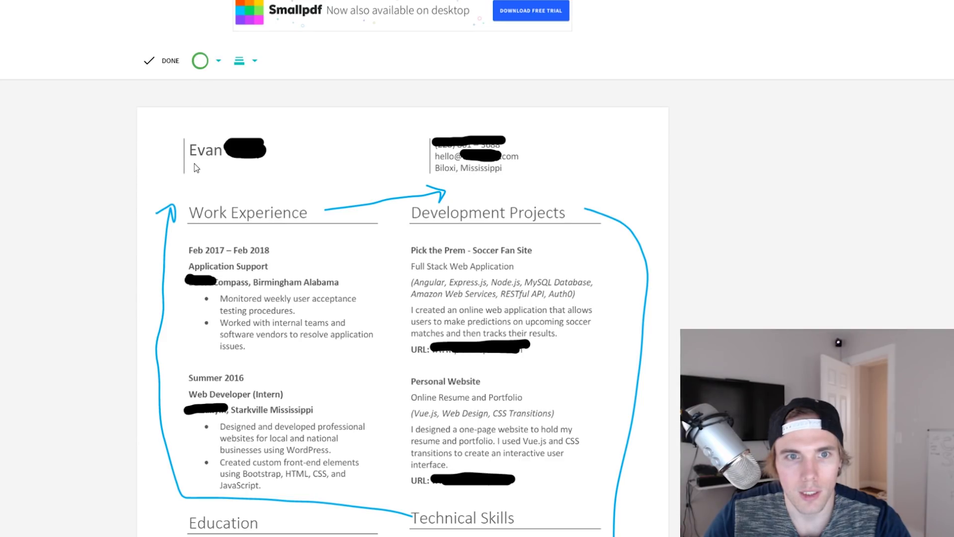
pyautogui.moveTo(194, 163); pyautogui.dragTo(195, 187)
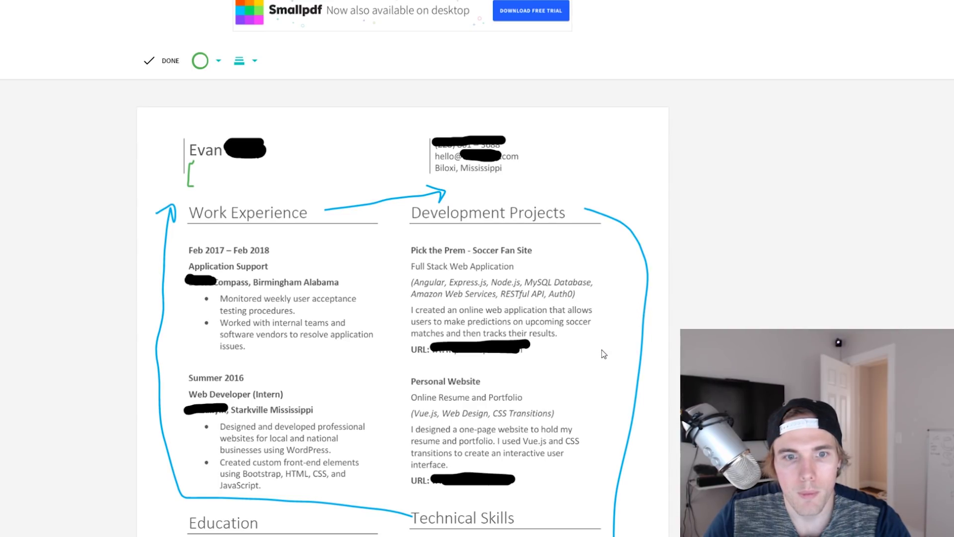
pyautogui.scroll(-2, 601, 369)
pyautogui.scroll(4, 592, 384)
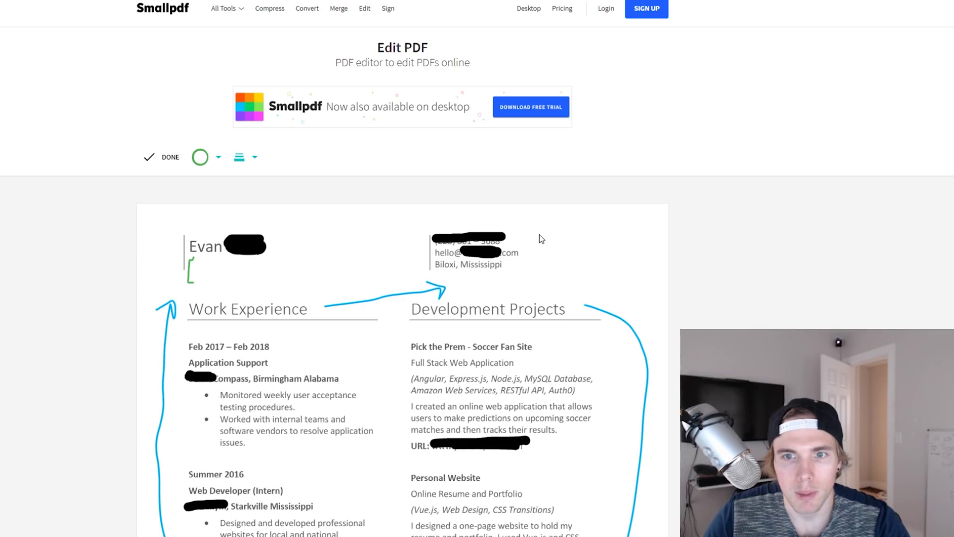
# Add green marks beside the contact details
pyautogui.moveTo(540, 231)
pyautogui.mouseDown()
pyautogui.moveTo(562, 231)
pyautogui.moveTo(542, 250)
pyautogui.moveTo(575, 248)
pyautogui.moveTo(571, 232)
pyautogui.mouseUp()
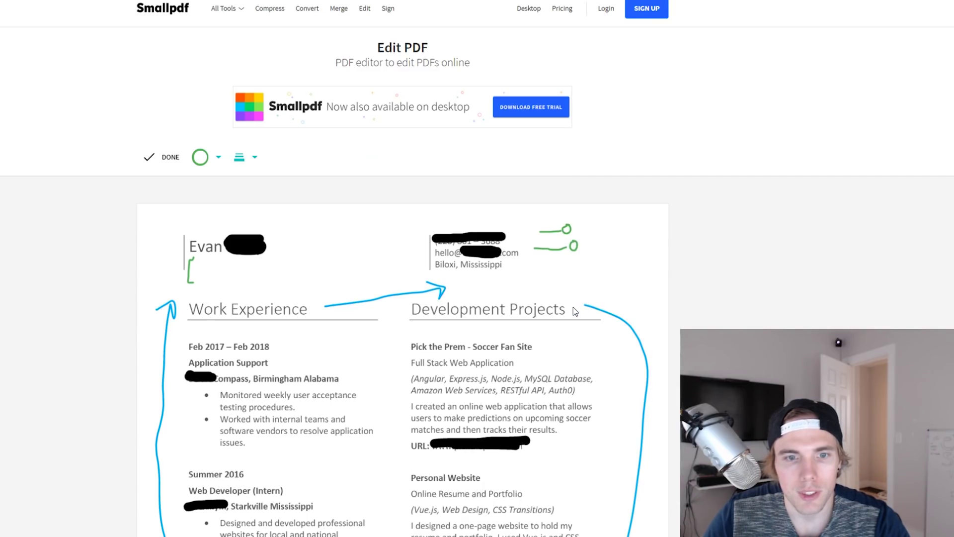
pyautogui.scroll(-1, 584, 374)
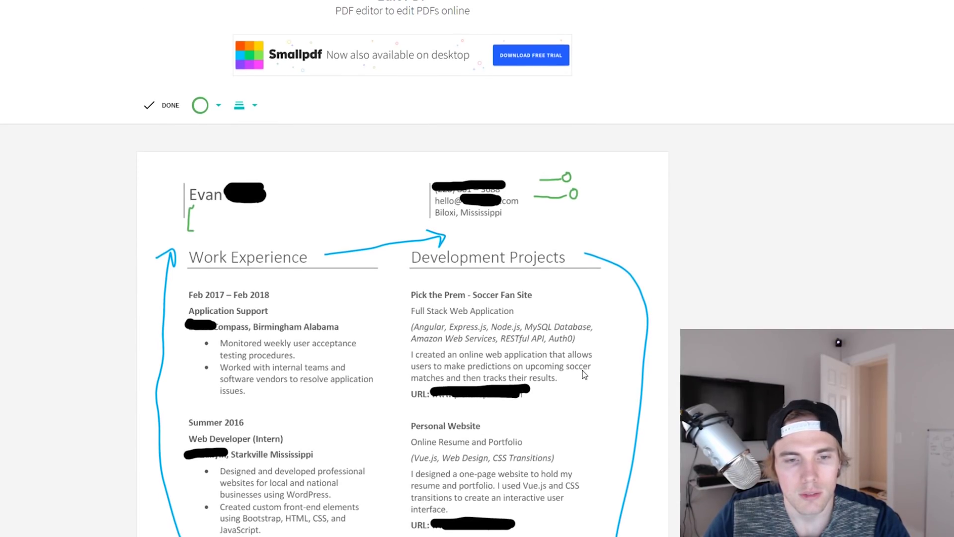
pyautogui.scroll(-4, 584, 374)
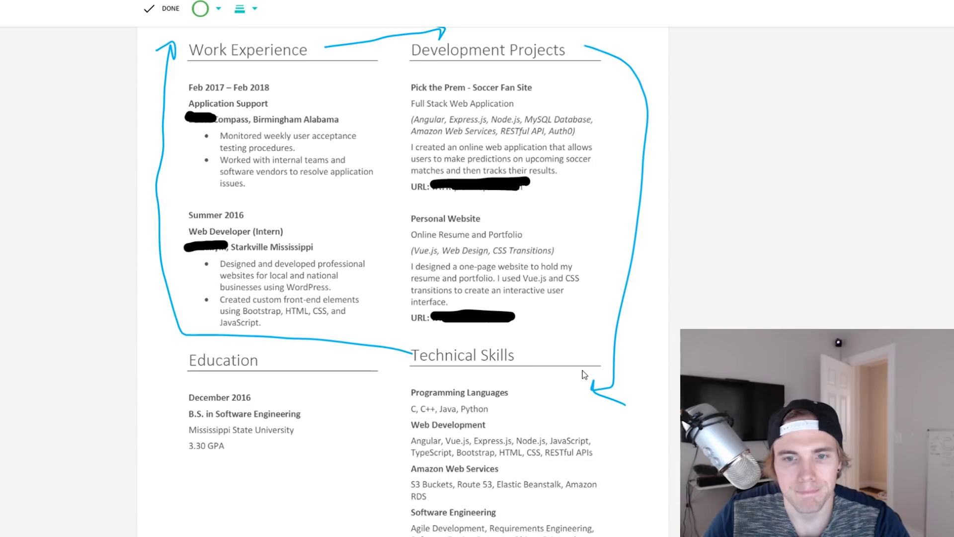
pyautogui.scroll(1, 584, 373)
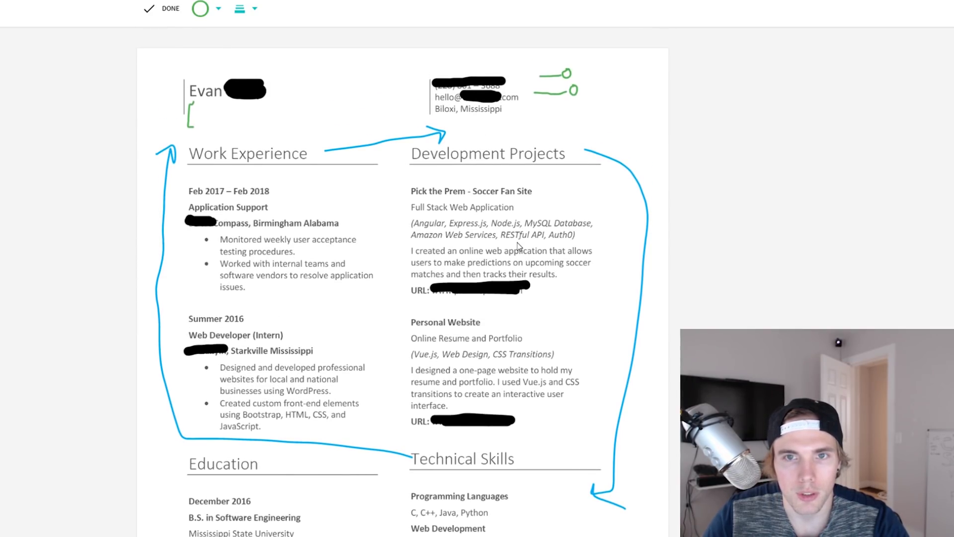
pyautogui.scroll(-2, 526, 242)
pyautogui.scroll(-1, 627, 366)
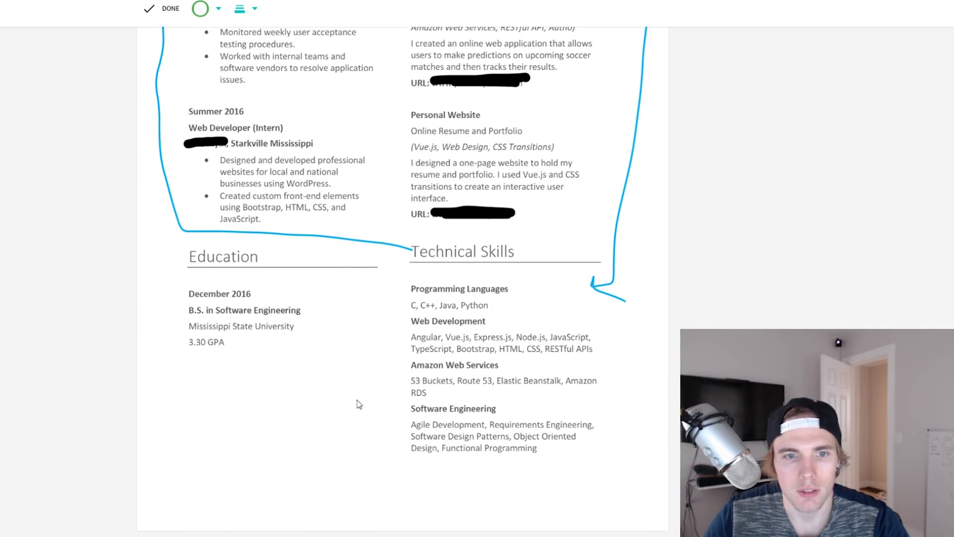
pyautogui.scroll(2, 298, 404)
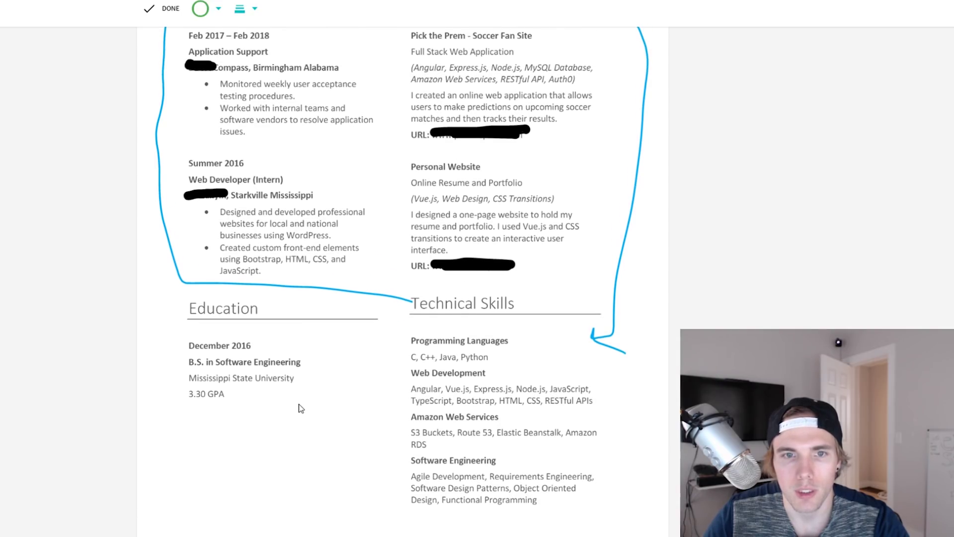
pyautogui.scroll(3, 350, 487)
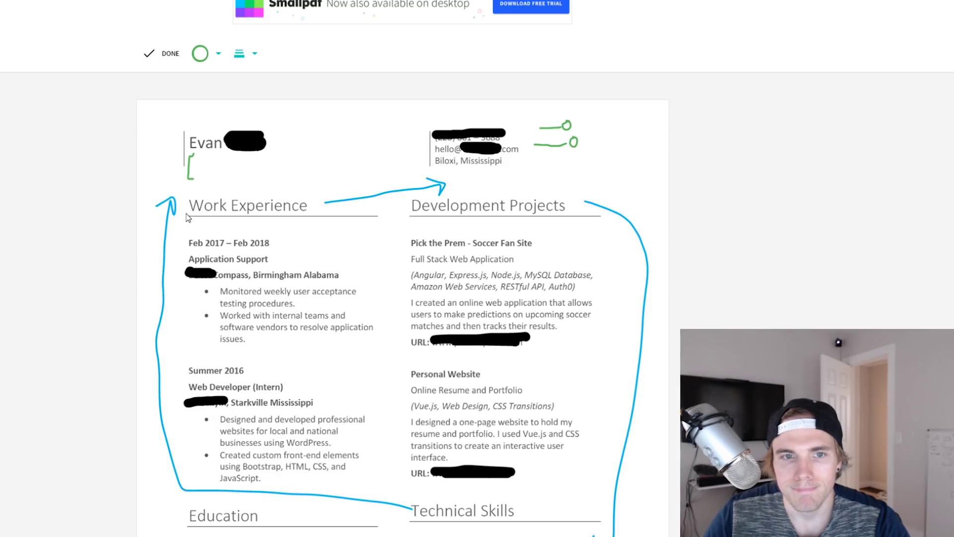
# Switch back to blue and underline the Work Experience and Development Projects headings
pyautogui.click(199, 53)
pyautogui.click(205, 130)
pyautogui.moveTo(202, 218); pyautogui.dragTo(309, 216)
pyautogui.moveTo(408, 217); pyautogui.dragTo(572, 213)
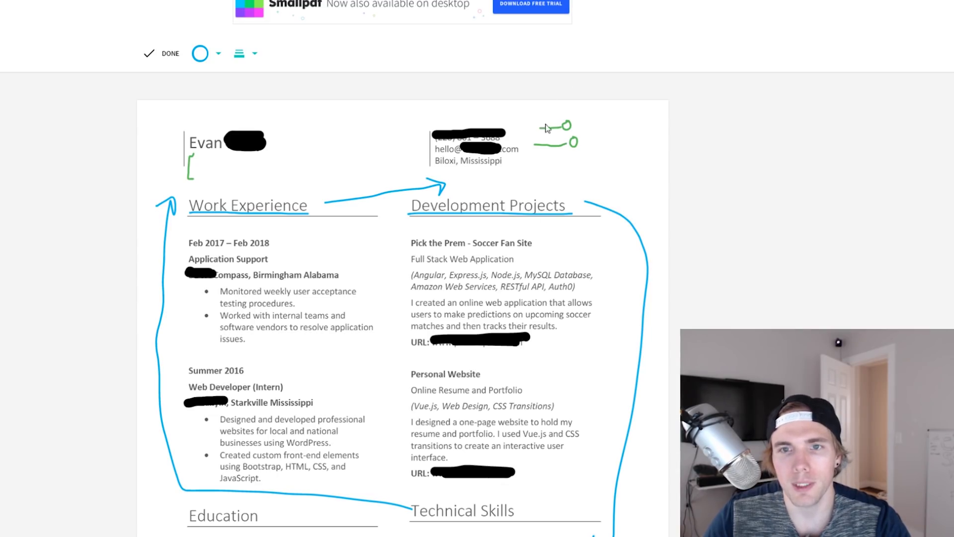
pyautogui.scroll(-2, 584, 271)
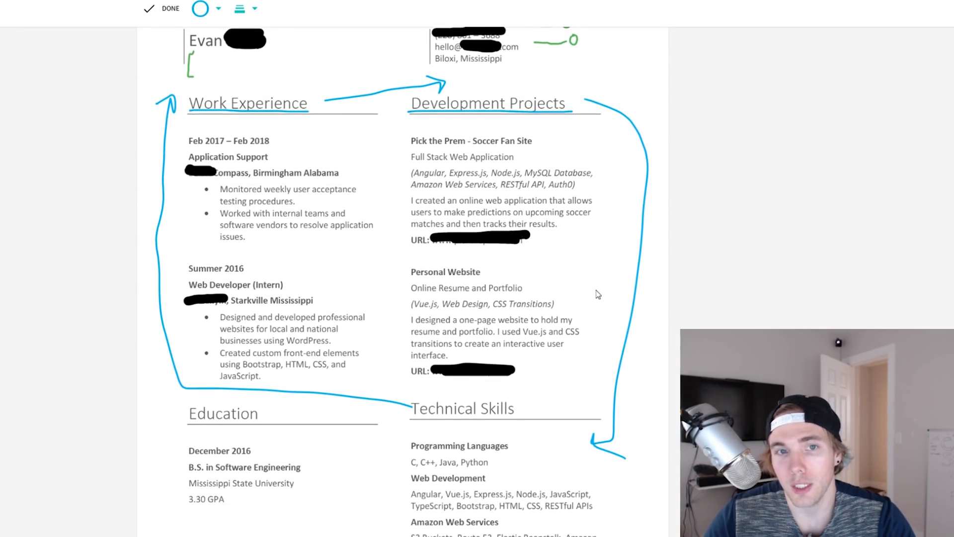